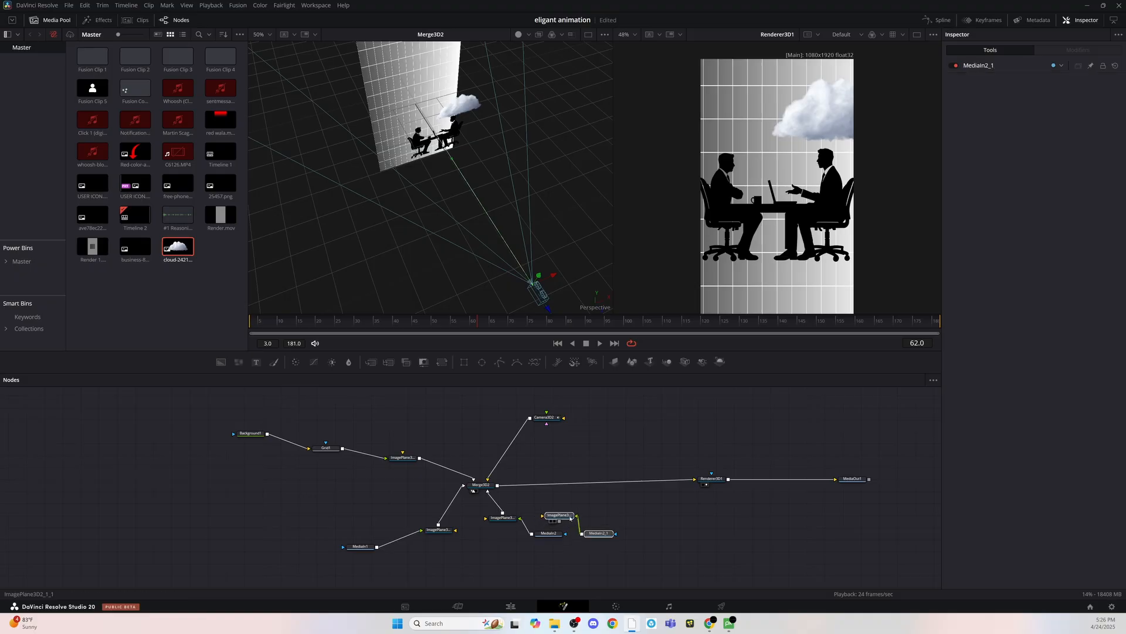
- Reposition the first cloud's ImagePlane3D and MediaIn2 nodes below Merge3D2 to make room for the duplicated cloud branch
{"action": "left_click_drag", "start_coordinate": [550, 551], "coordinate": [507, 517]}
{"action": "left_click_drag", "start_coordinate": [507, 518], "coordinate": [493, 525]}
{"action": "left_click_drag", "start_coordinate": [543, 563], "coordinate": [504, 533]}
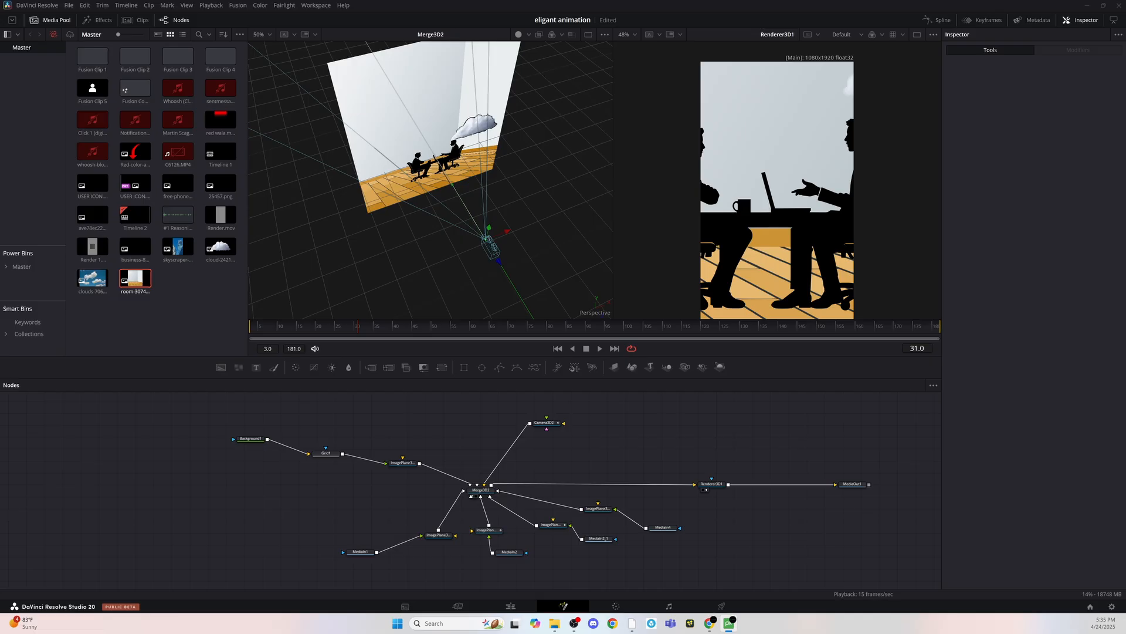
- Move the businessmen silhouette image plane (ImagePlane3D2) toward the camera to a Z translation of about 0.679
{"action": "left_click_drag", "start_coordinate": [491, 202], "coordinate": [447, 182]}
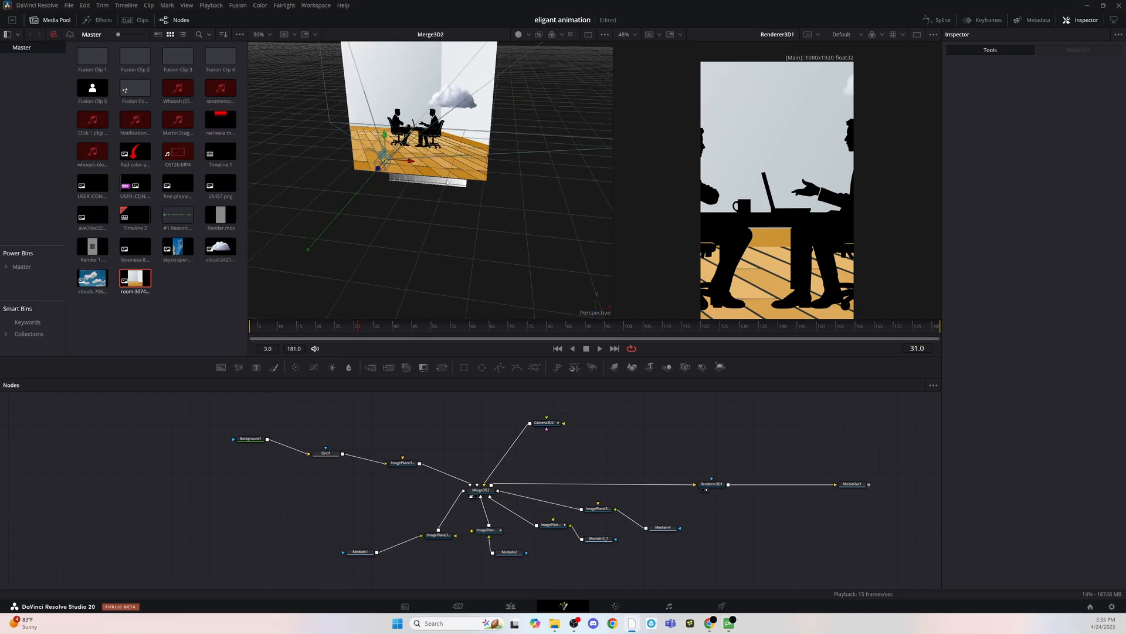
{"action": "left_click_drag", "start_coordinate": [381, 327], "coordinate": [354, 329]}
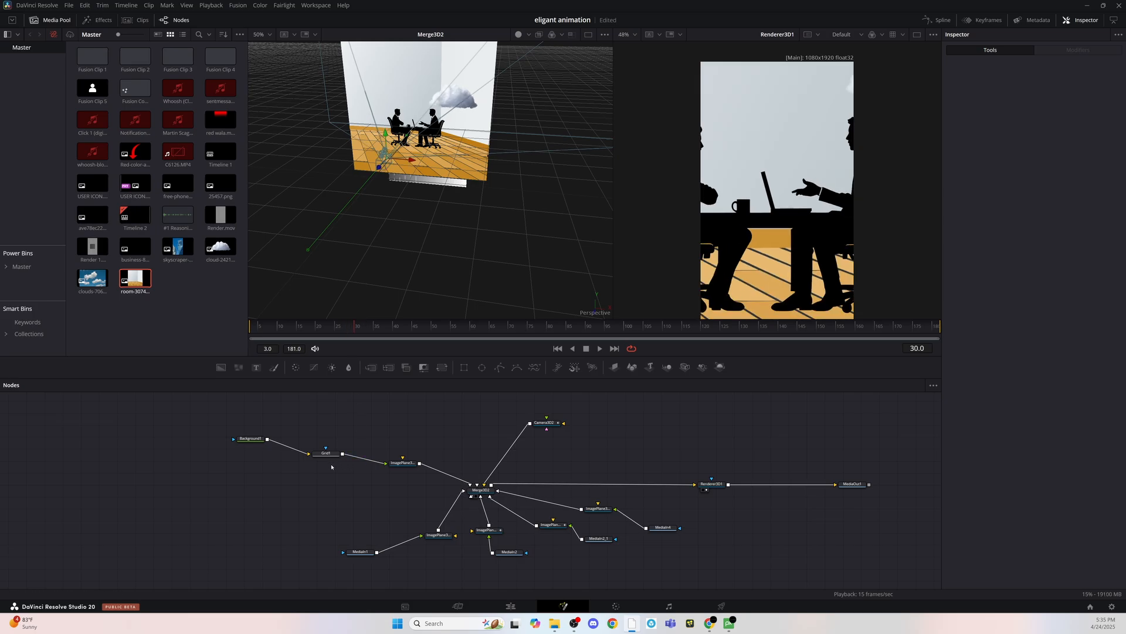
{"action": "left_click", "coordinate": [435, 537]}
{"action": "left_click_drag", "start_coordinate": [411, 135], "coordinate": [386, 177]}
{"action": "key", "text": "space"}
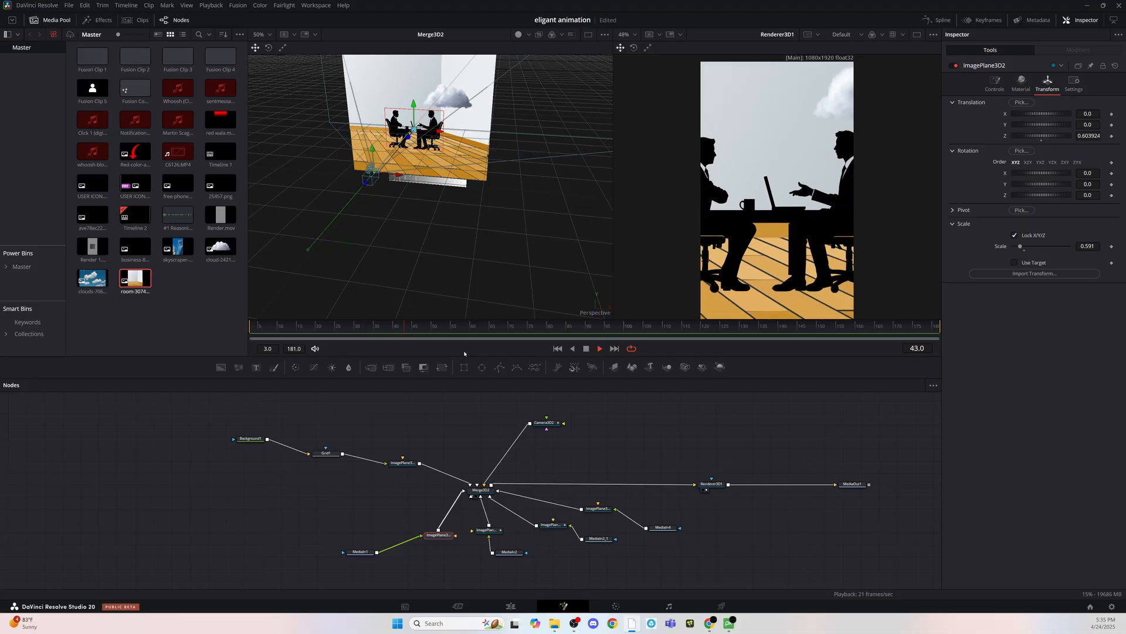
{"action": "key", "text": "space"}
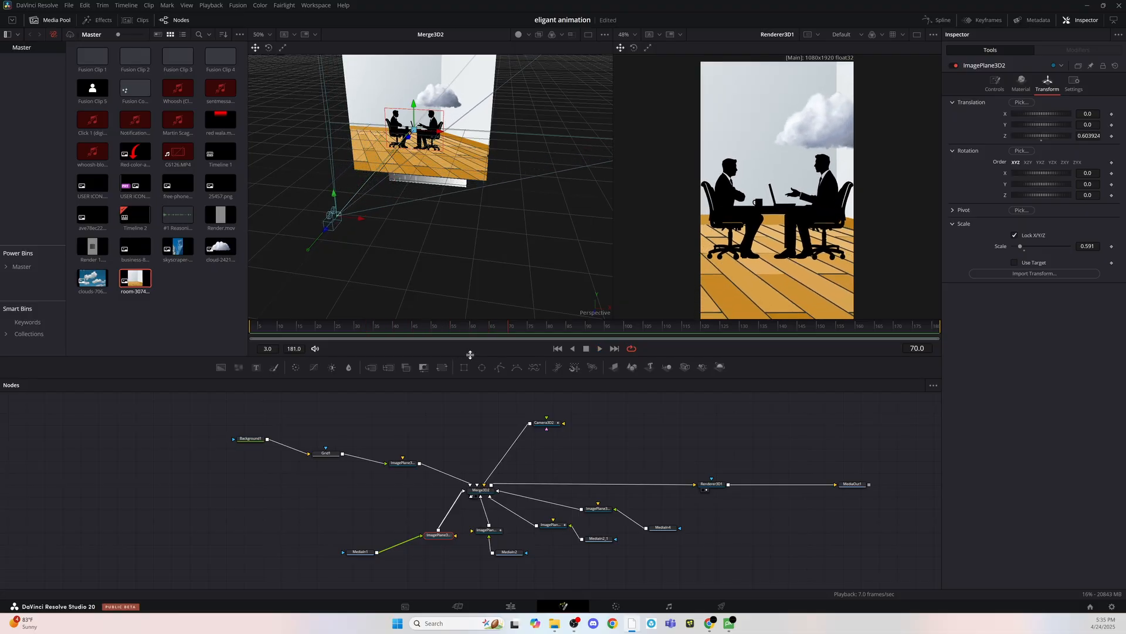
{"action": "left_click_drag", "start_coordinate": [398, 215], "coordinate": [502, 223]}
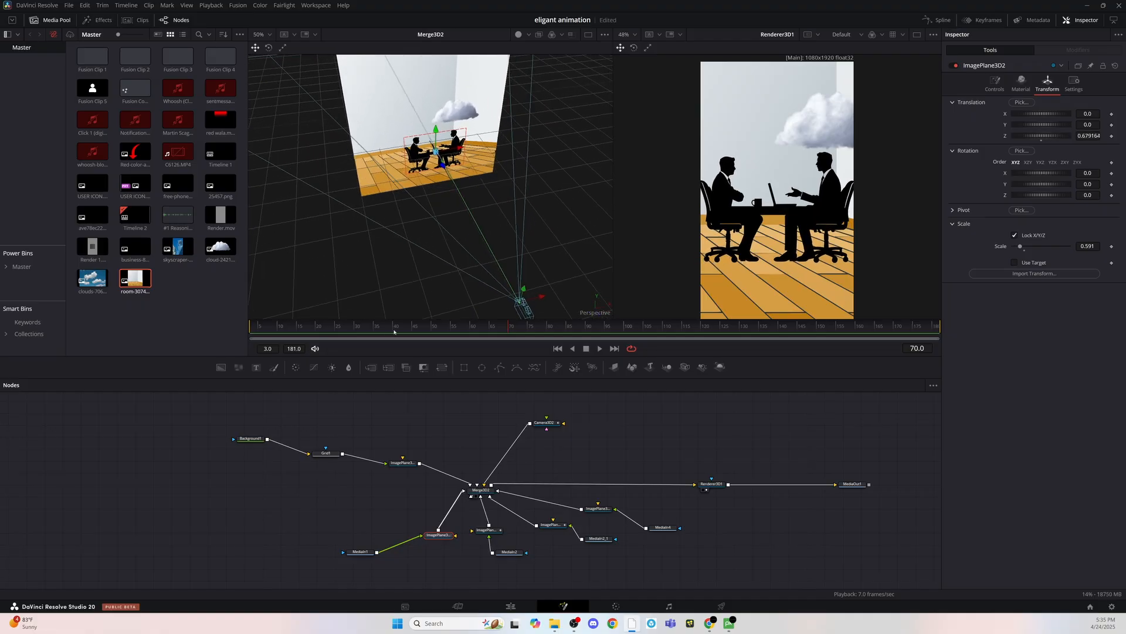
- Play the animation from its first frame to check the silhouettes' depth against the room
{"action": "left_click_drag", "start_coordinate": [397, 327], "coordinate": [247, 326]}
{"action": "key", "text": "space"}
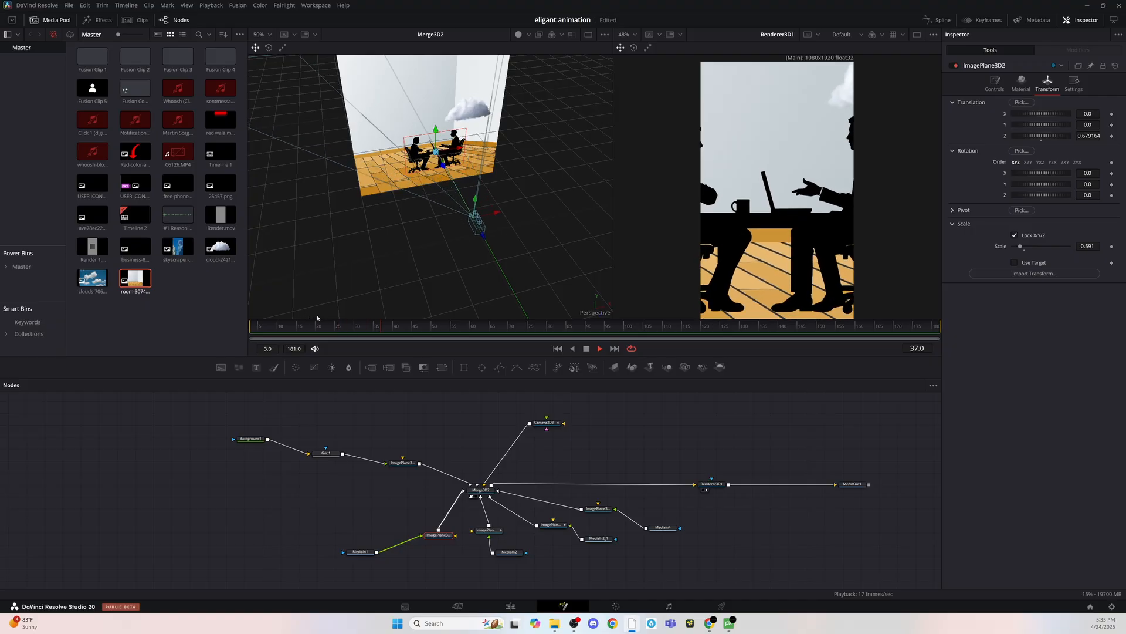
{"action": "key", "text": "space"}
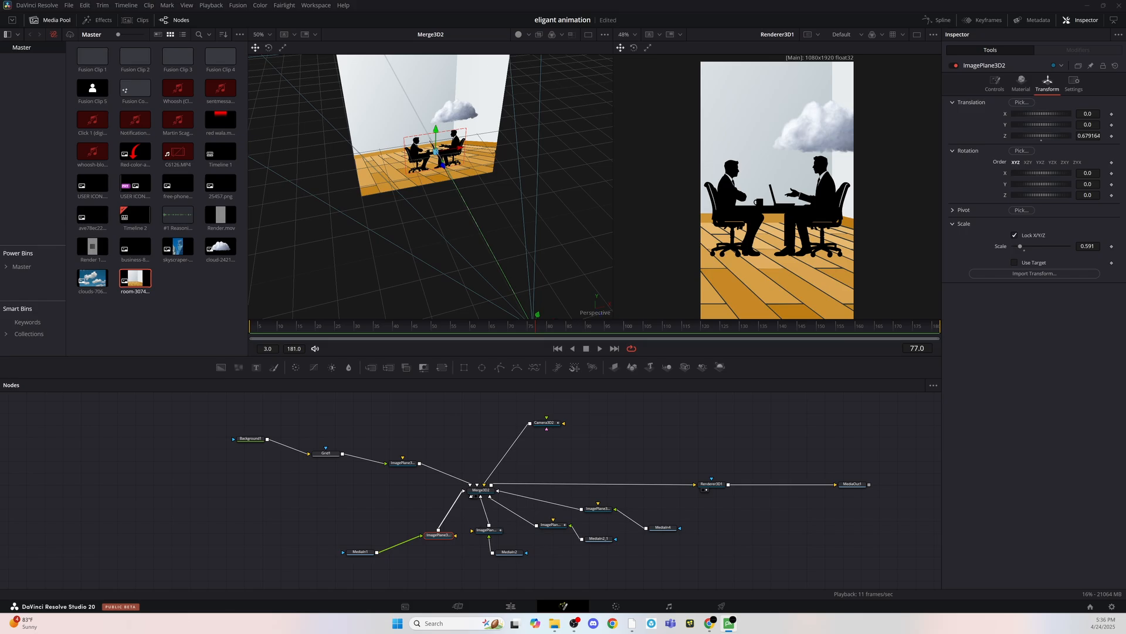
- Shift the silhouette's ImagePlane3D2 node slightly and load the room's image plane on its own into the 3D viewer
{"action": "left_click_drag", "start_coordinate": [285, 373], "coordinate": [401, 476]}
{"action": "left_click_drag", "start_coordinate": [440, 537], "coordinate": [420, 533]}
{"action": "key", "text": "1"}
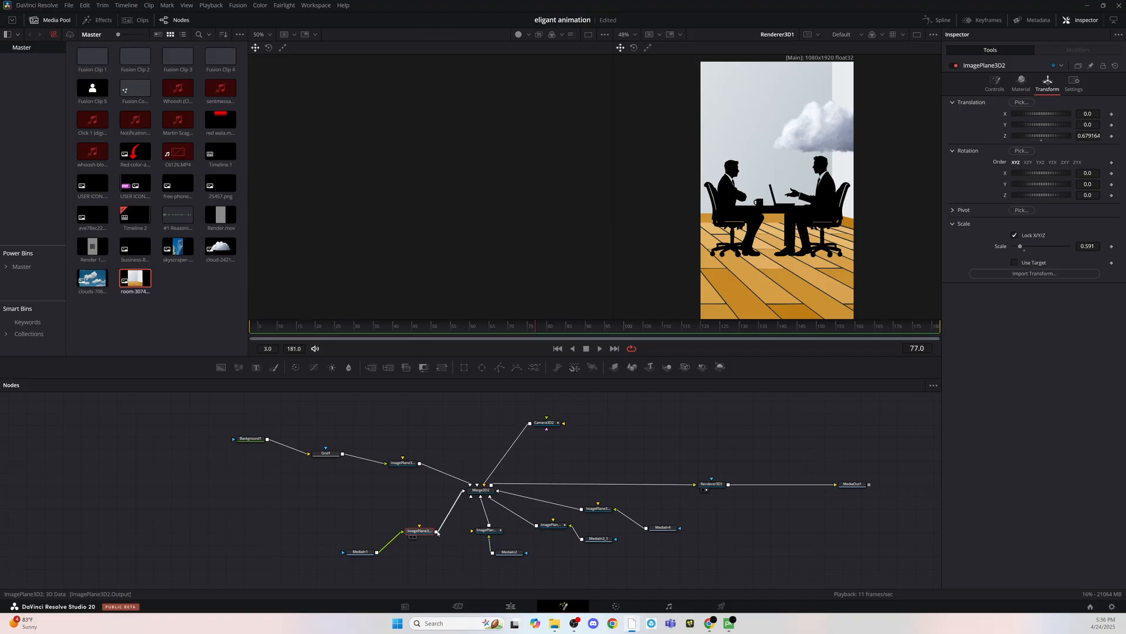
{"action": "left_click", "coordinate": [585, 508]}
{"action": "key", "text": "1"}
- Add a rectangle mask to the room image node MediaIn4 and shape it over the back wall where the window belongs
{"action": "left_click_drag", "start_coordinate": [505, 167], "coordinate": [499, 189]}
{"action": "scroll", "coordinate": [463, 147], "scroll_direction": "up", "scroll_amount": 1}
{"action": "left_click_drag", "start_coordinate": [431, 71], "coordinate": [461, 154]}
{"action": "left_click", "coordinate": [663, 527]}
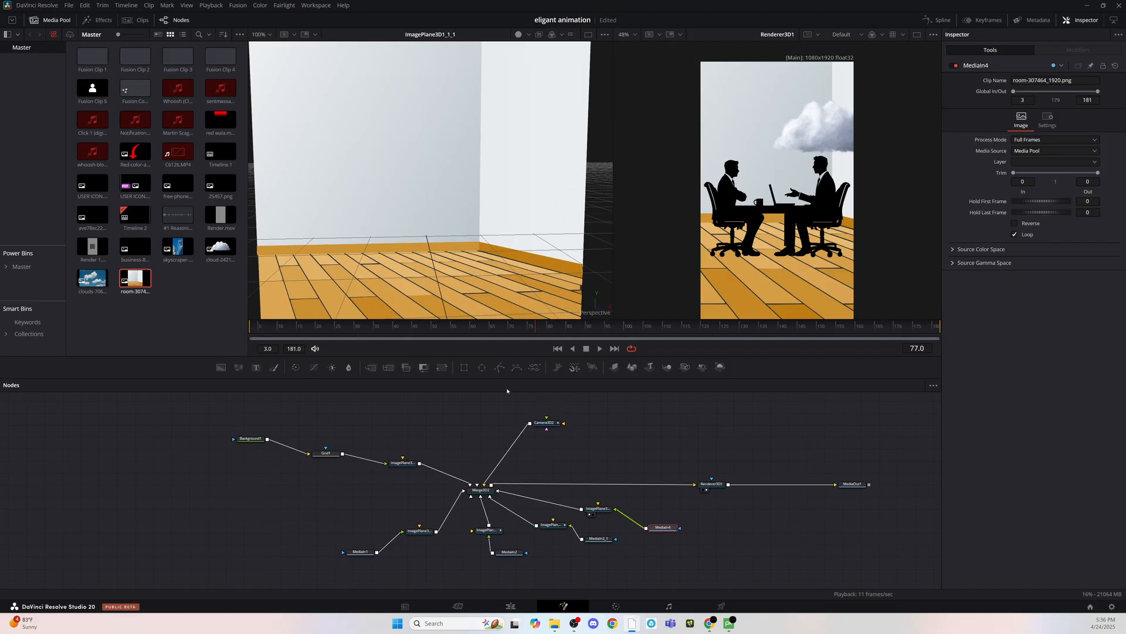
{"action": "left_click", "coordinate": [464, 367]}
{"action": "scroll", "coordinate": [466, 186], "scroll_direction": "down", "scroll_amount": 3}
{"action": "left_click_drag", "start_coordinate": [706, 248], "coordinate": [687, 227]}
{"action": "left_click_drag", "start_coordinate": [684, 112], "coordinate": [684, 166]}
{"action": "left_click_drag", "start_coordinate": [743, 233], "coordinate": [729, 232]}
- Delete the old background branch with its Background, grid and image plane nodes
{"action": "left_click_drag", "start_coordinate": [418, 483], "coordinate": [237, 423]}
{"action": "key", "text": "Delete"}
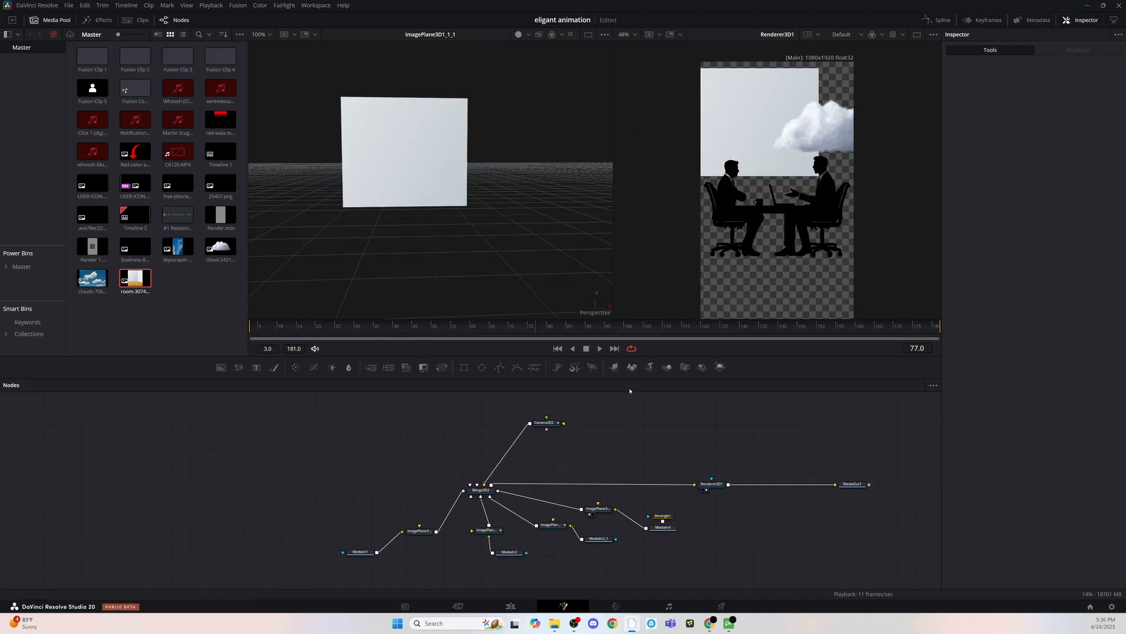
- Invert the room's rectangle mask so it cuts a window opening out of the wall
{"action": "left_click", "coordinate": [662, 521]}
{"action": "left_click", "coordinate": [660, 531]}
{"action": "left_click", "coordinate": [663, 516]}
{"action": "left_click", "coordinate": [1028, 158]}
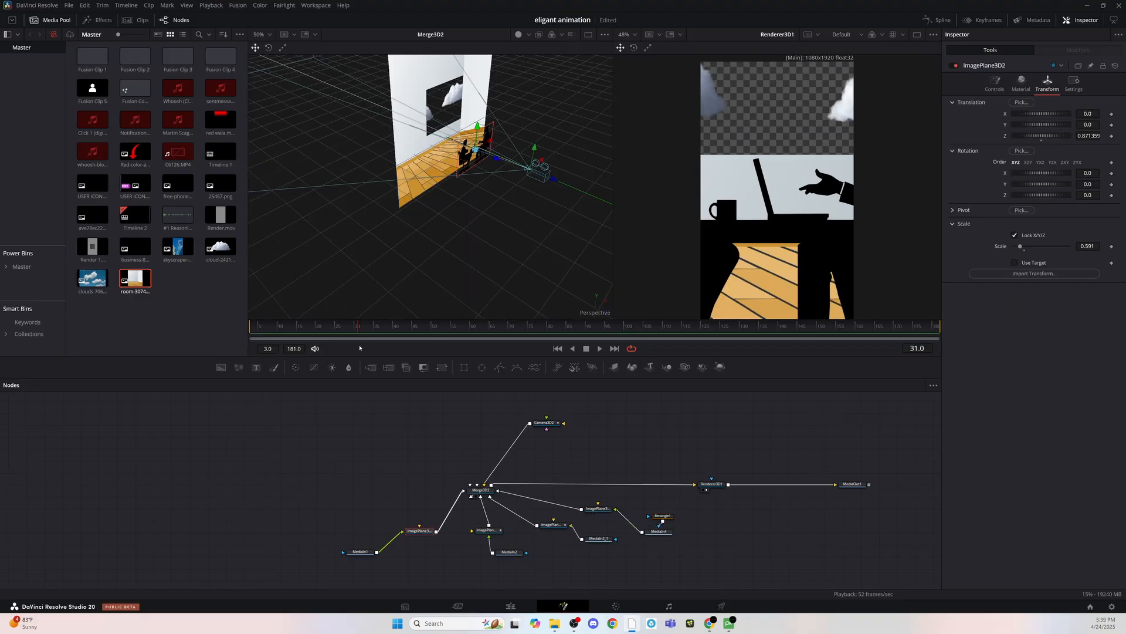
- Scale the businessmen silhouette image plane to 0.749 and shift it along Z while checking other frames
{"action": "left_click_drag", "start_coordinate": [1022, 247], "coordinate": [1024, 247]}
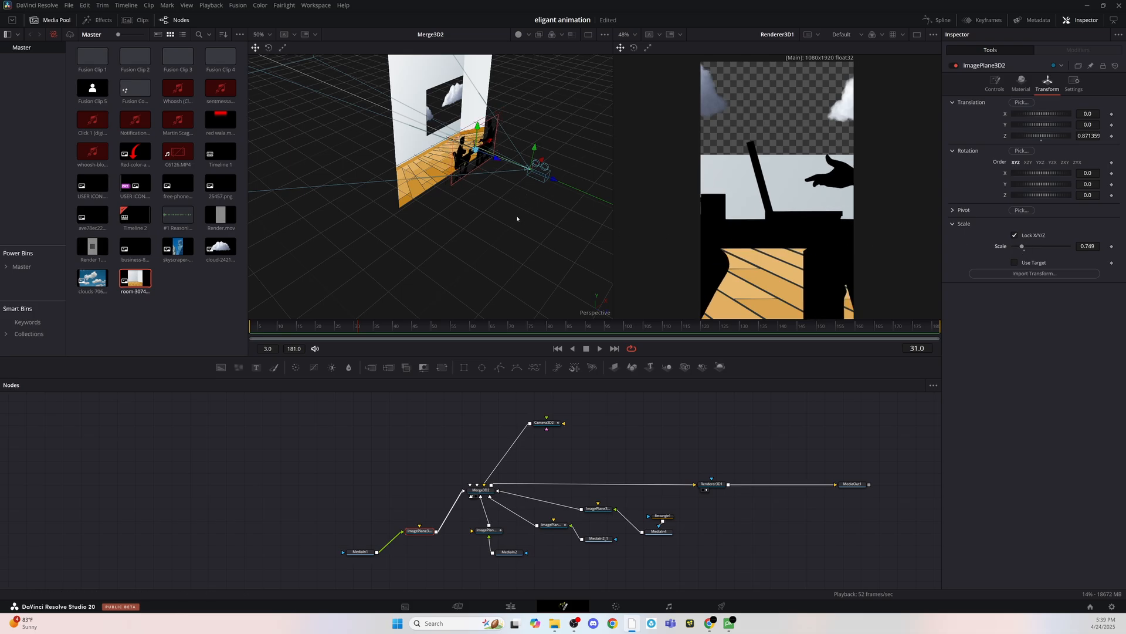
{"action": "left_click", "coordinate": [583, 336]}
{"action": "left_click_drag", "start_coordinate": [568, 328], "coordinate": [545, 328]}
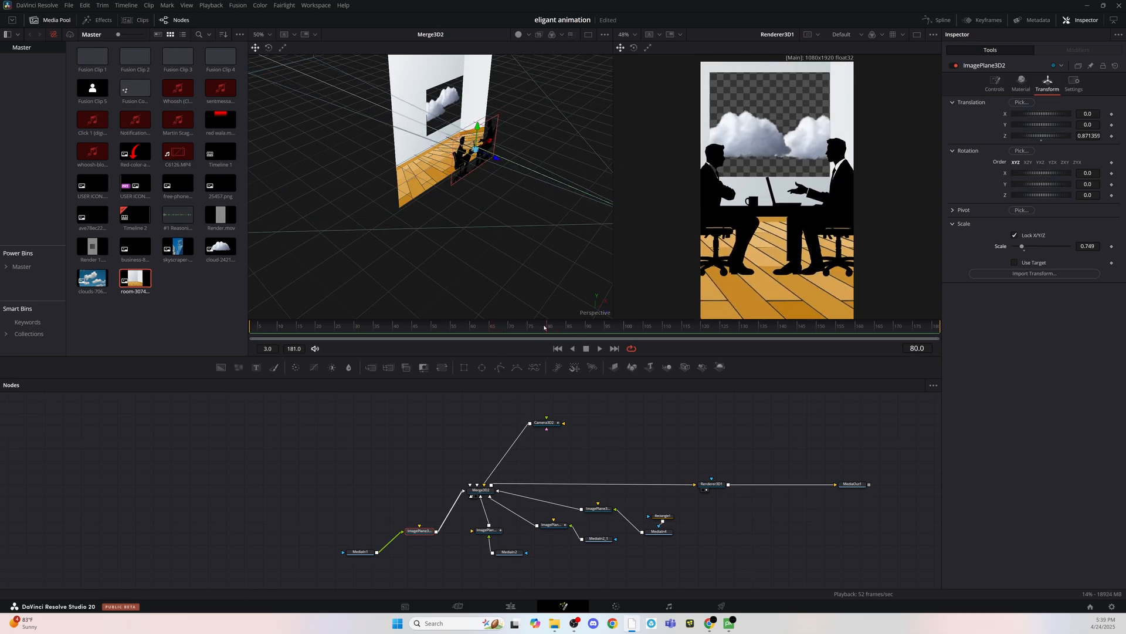
{"action": "left_click_drag", "start_coordinate": [495, 160], "coordinate": [520, 169]}
{"action": "left_click_drag", "start_coordinate": [351, 330], "coordinate": [584, 400]}
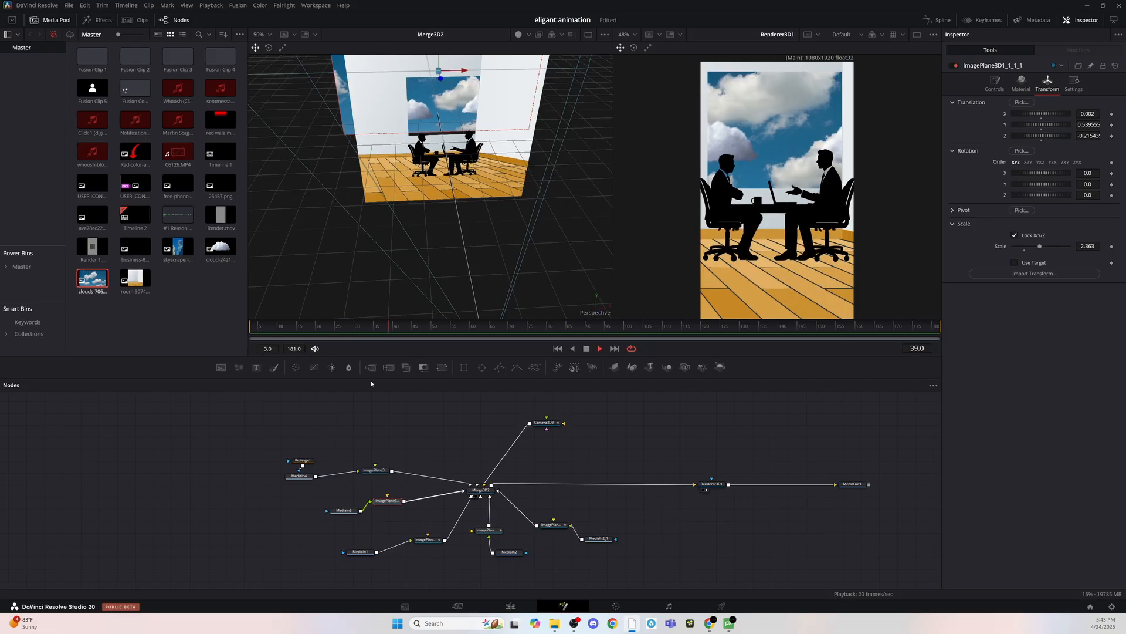
- Keyframe Camera3D2's vertical position at frame 85 with a Y translation of about 0.099
{"action": "left_click", "coordinate": [544, 422]}
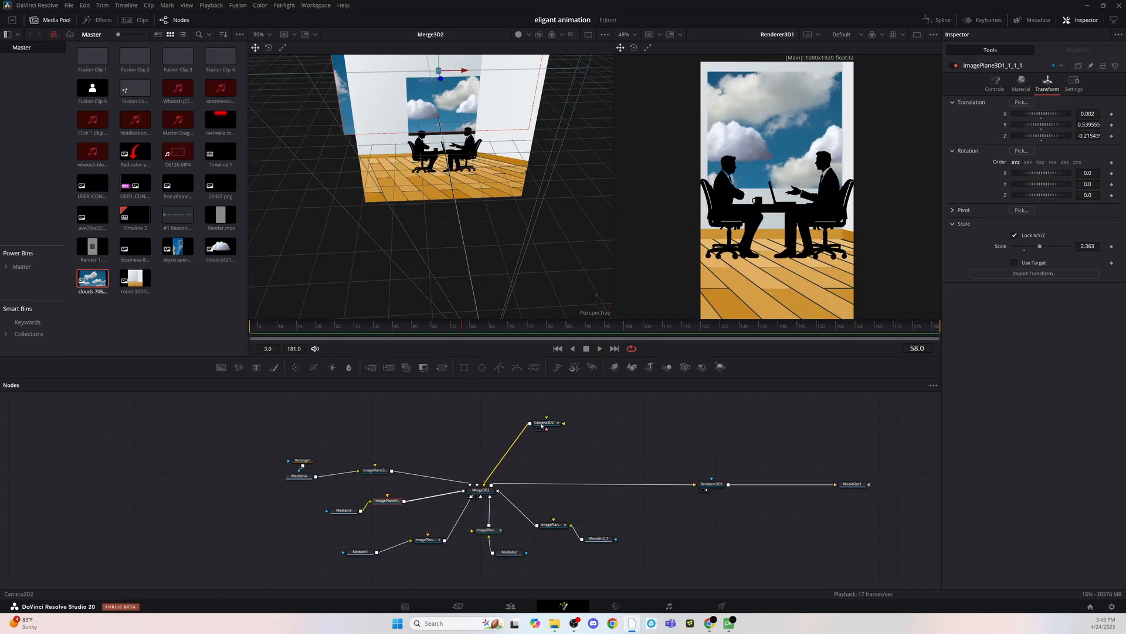
{"action": "left_click_drag", "start_coordinate": [475, 333], "coordinate": [569, 328]}
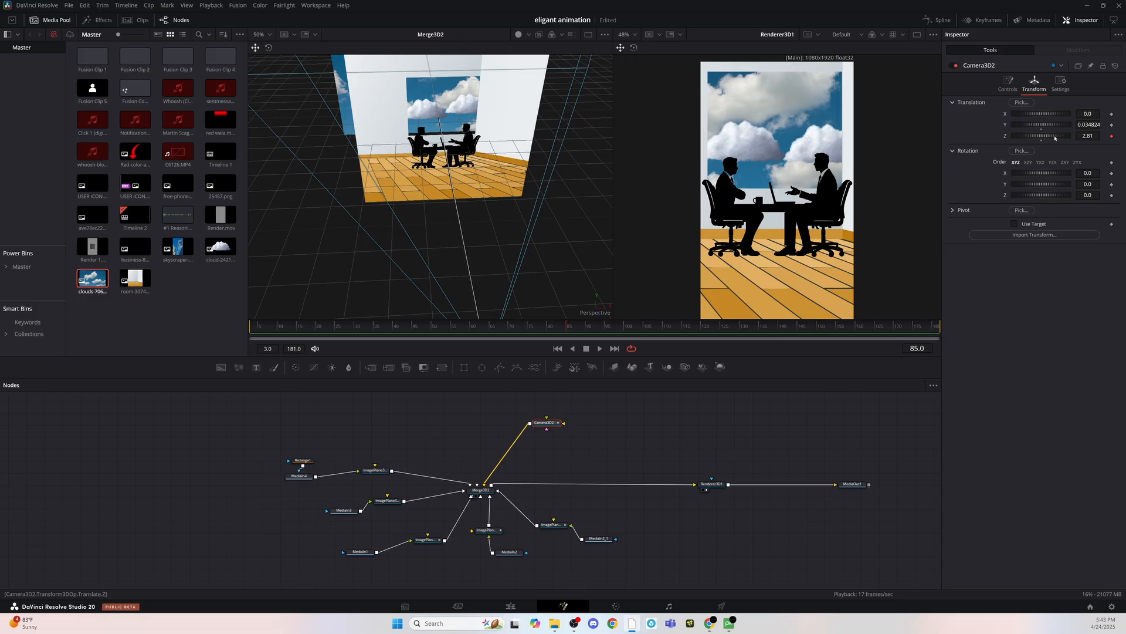
{"action": "left_click", "coordinate": [1111, 125]}
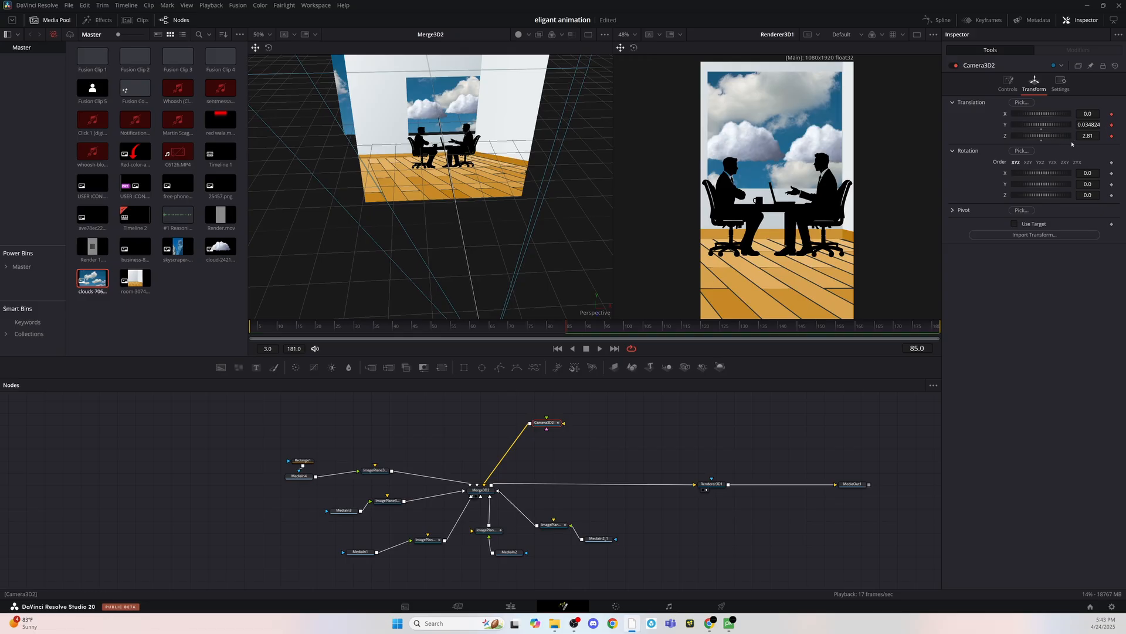
{"action": "left_click_drag", "start_coordinate": [587, 300], "coordinate": [587, 282]}
- Raise the camera at frame 3 to a Y translation of about 0.223, undoing the stray adjustments
{"action": "left_click_drag", "start_coordinate": [488, 311], "coordinate": [251, 330]}
{"action": "left_click_drag", "start_coordinate": [329, 294], "coordinate": [329, 275]}
{"action": "left_click_drag", "start_coordinate": [494, 289], "coordinate": [440, 121]}
{"action": "left_click_drag", "start_coordinate": [1091, 124], "coordinate": [1066, 135]}
{"action": "key", "text": "ctrl+z"}
{"action": "key", "text": "ctrl+z"}
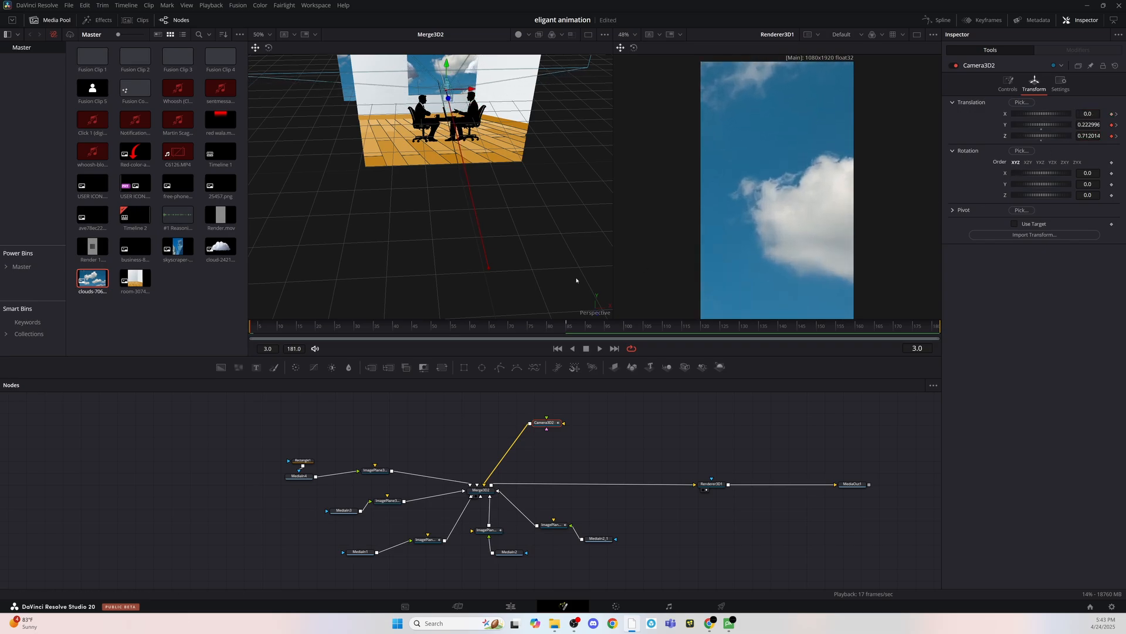
- Play back the camera move to check how it descends from the sky to the meeting scene
{"action": "key", "text": "space"}
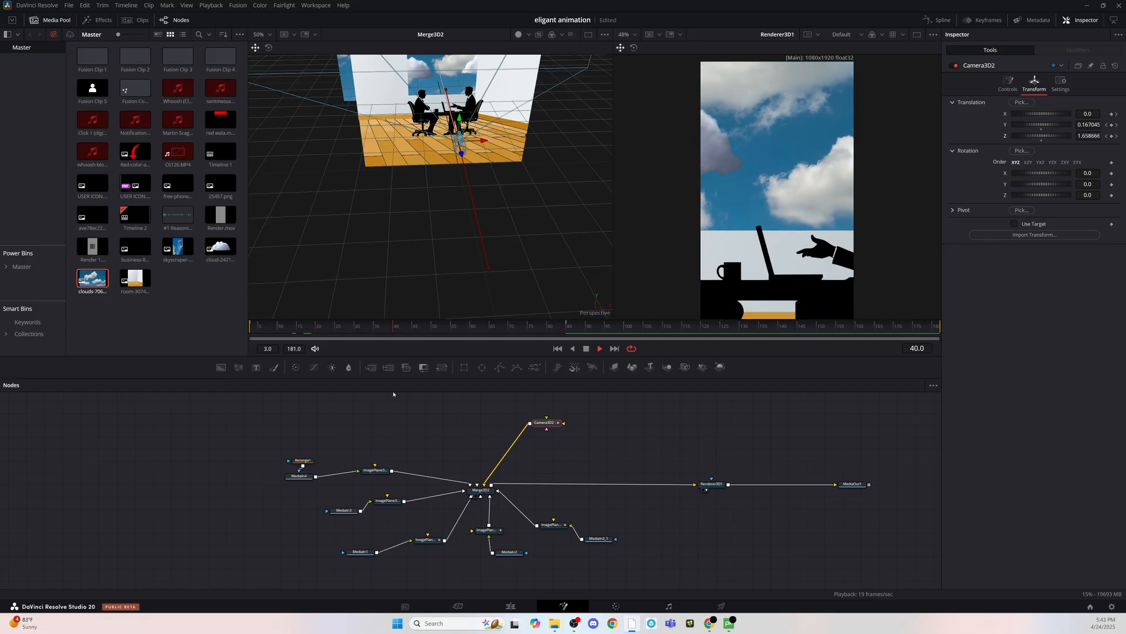
{"action": "key", "text": "space"}
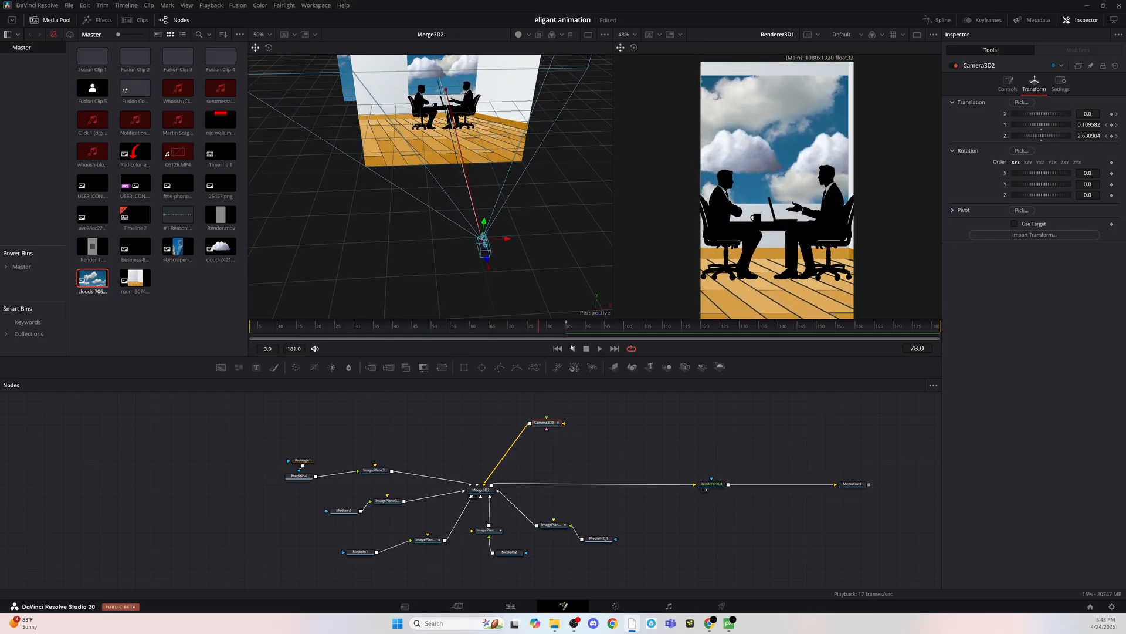
{"action": "left_click", "coordinate": [596, 349]}
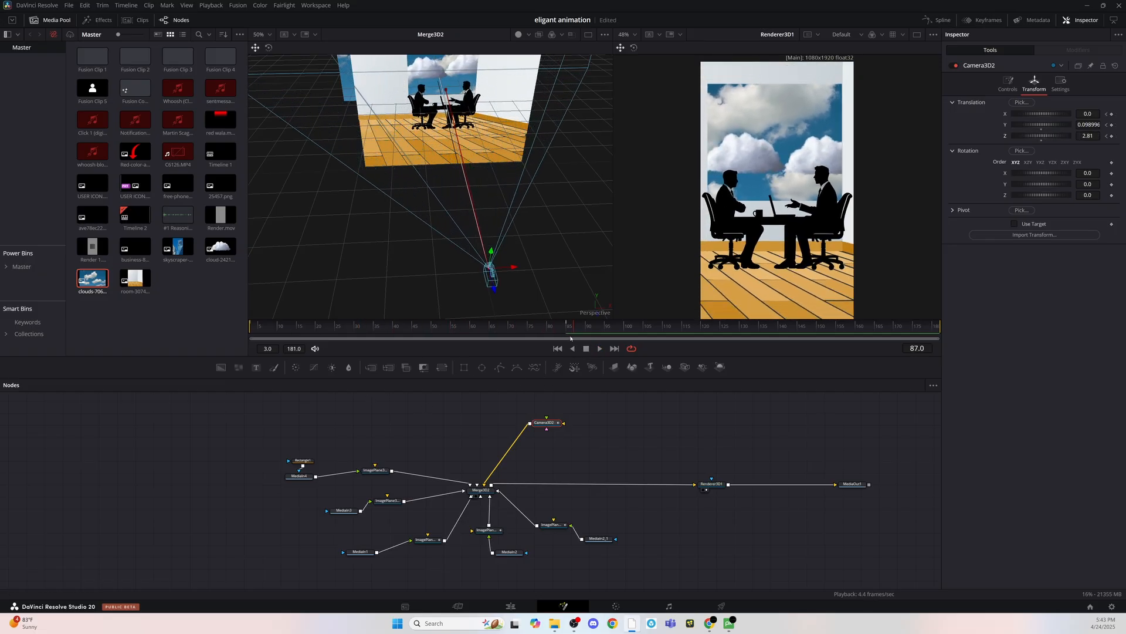
- Raise the first cloud's image plane (ImagePlane3D2_1) to a Y translation of about 0.544
{"action": "left_click", "coordinate": [489, 531]}
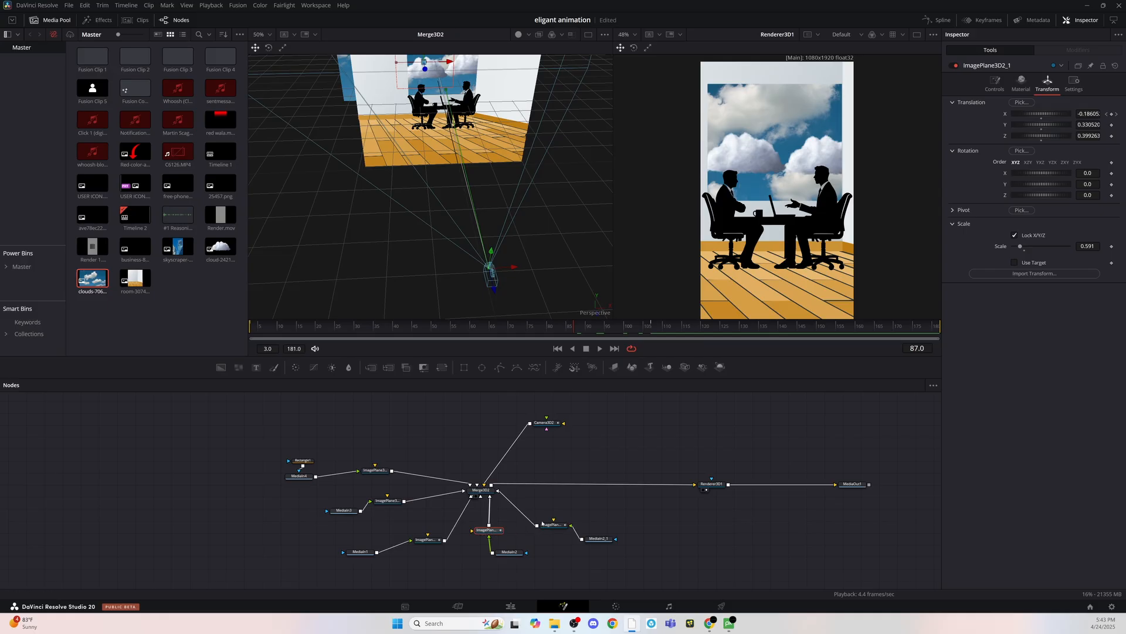
{"action": "scroll", "coordinate": [425, 143], "scroll_direction": "up", "scroll_amount": 3}
{"action": "left_click_drag", "start_coordinate": [423, 109], "coordinate": [424, 86]}
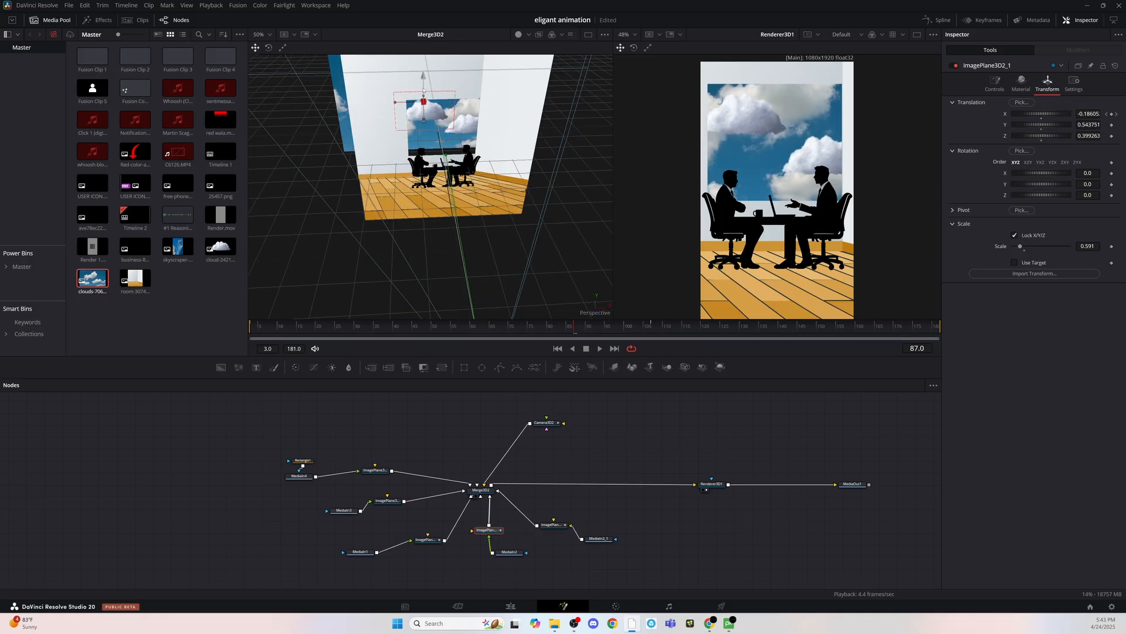
- Raise the second cloud's image plane (ImagePlane3D2_1_1) to a Y translation of about 0.485 and preview the animation
{"action": "left_click", "coordinate": [554, 525]}
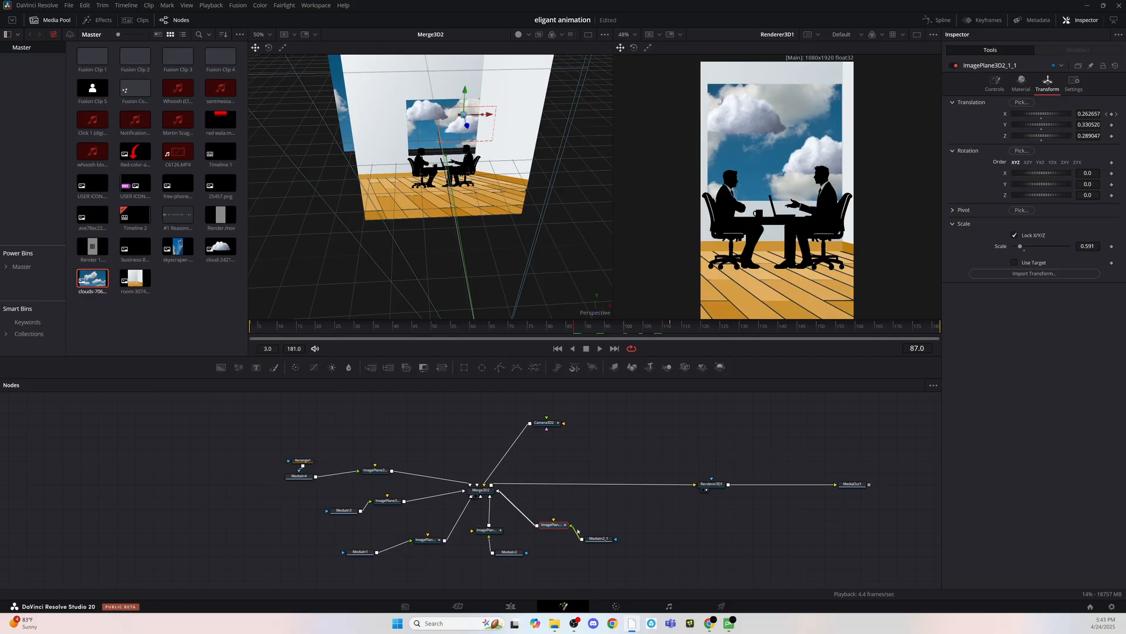
{"action": "left_click", "coordinate": [463, 128]}
{"action": "left_click", "coordinate": [553, 525]}
{"action": "left_click_drag", "start_coordinate": [465, 103], "coordinate": [467, 84]}
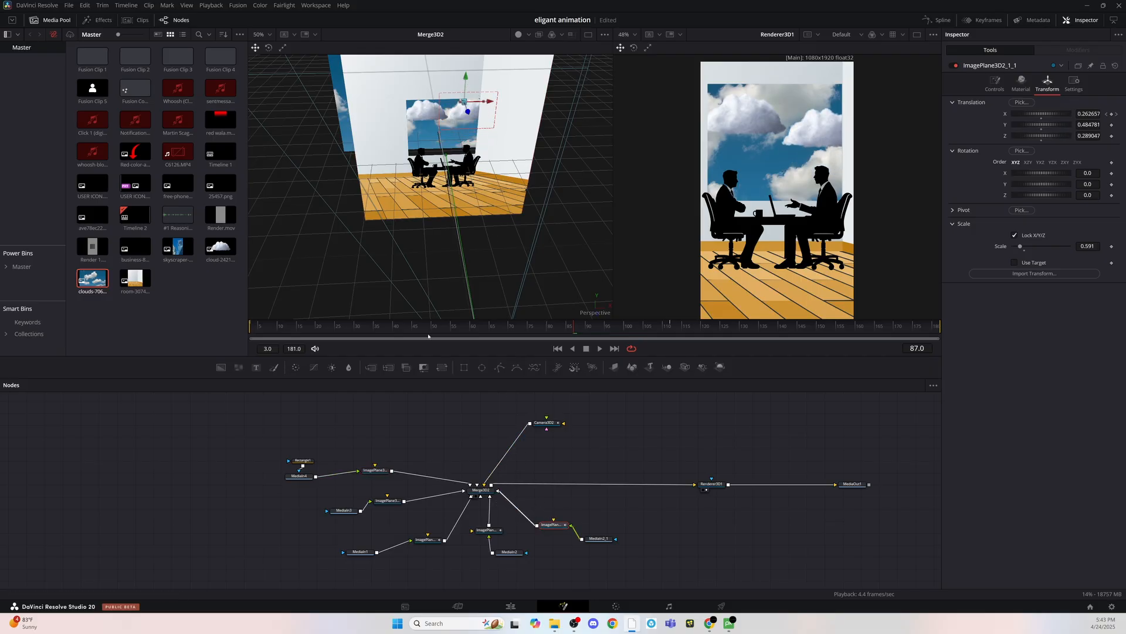
{"action": "key", "text": "space"}
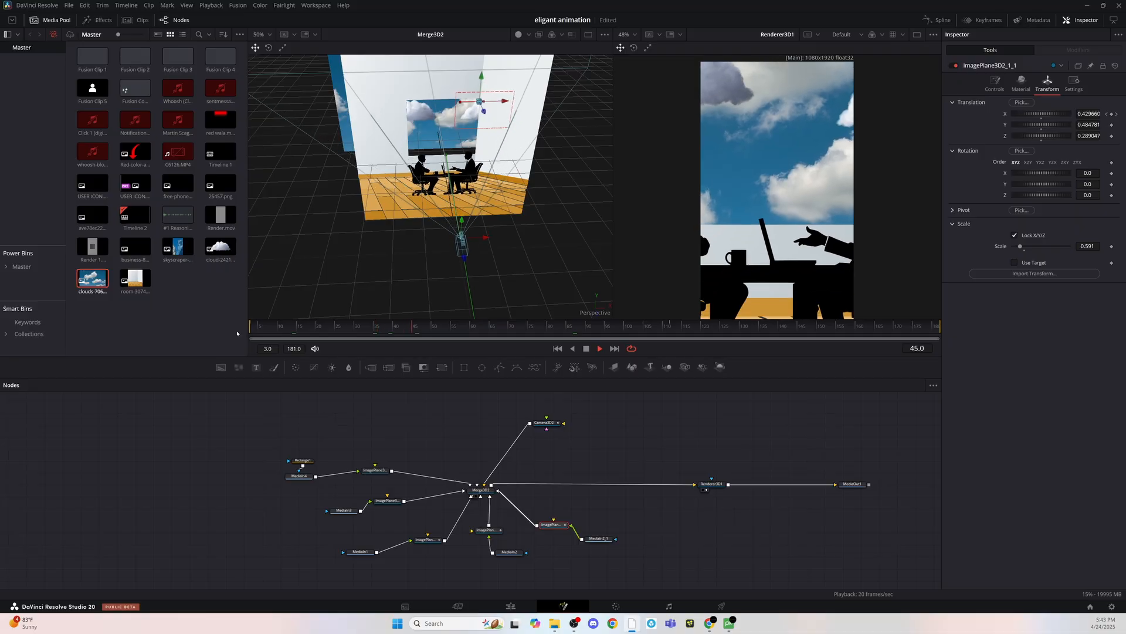
{"action": "key", "text": "space"}
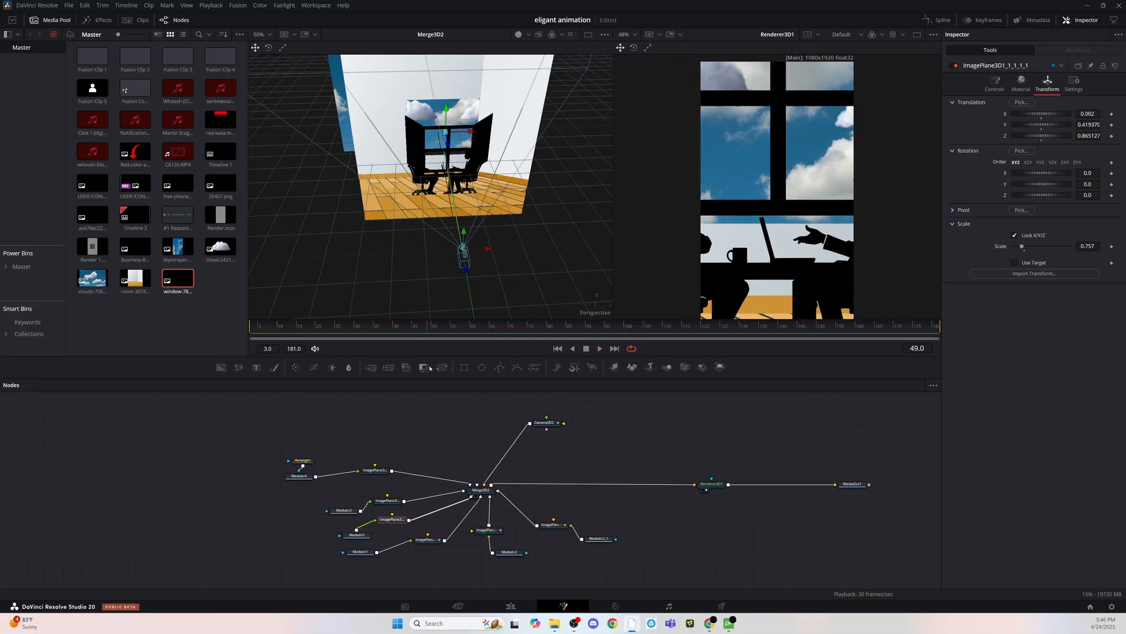
- Push the window frame's image plane back to a Z translation of about 0.573, scale it to 1.015 and preview it
{"action": "left_click_drag", "start_coordinate": [1087, 246], "coordinate": [1119, 246]}
{"action": "left_click_drag", "start_coordinate": [586, 178], "coordinate": [460, 146]}
{"action": "left_click_drag", "start_coordinate": [533, 166], "coordinate": [509, 168]}
{"action": "left_click_drag", "start_coordinate": [1079, 246], "coordinate": [1089, 245]}
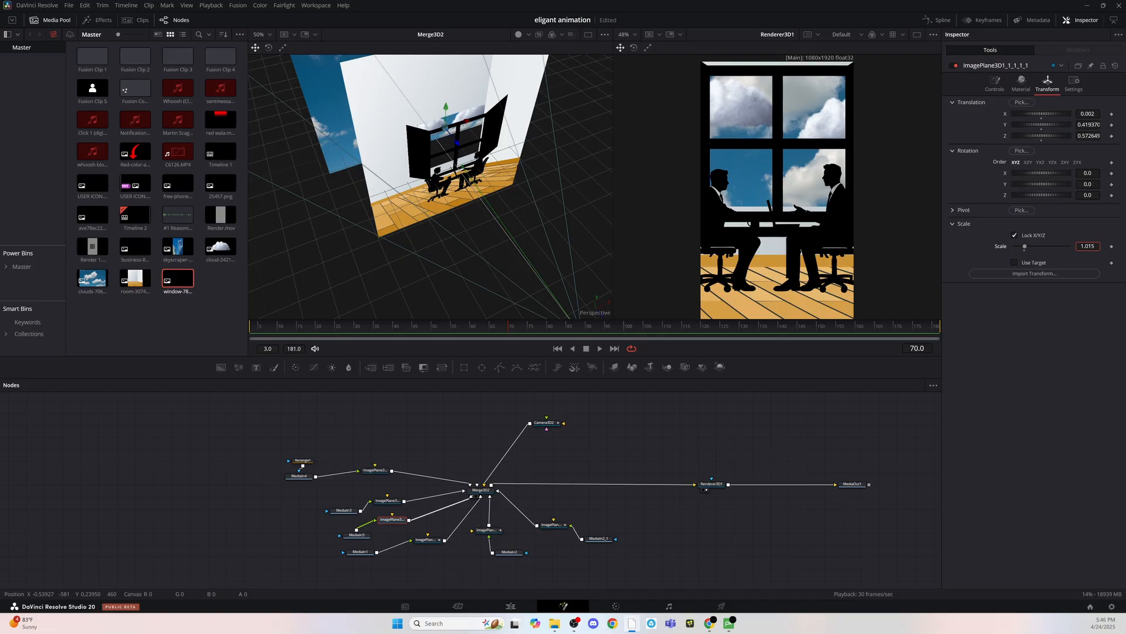
{"action": "key", "text": "space"}
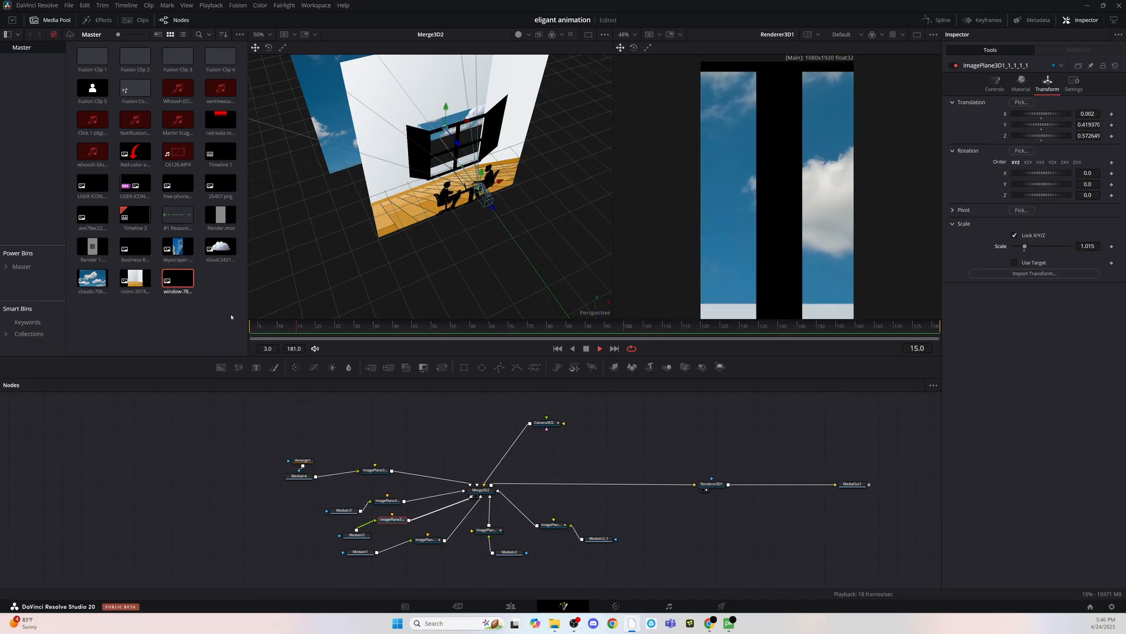
{"action": "key", "text": "space"}
- Refine the window frame's image plane to about 0.482 in Y and 0.516 in Z, with its scale at 1.067
{"action": "left_click_drag", "start_coordinate": [558, 216], "coordinate": [458, 147]}
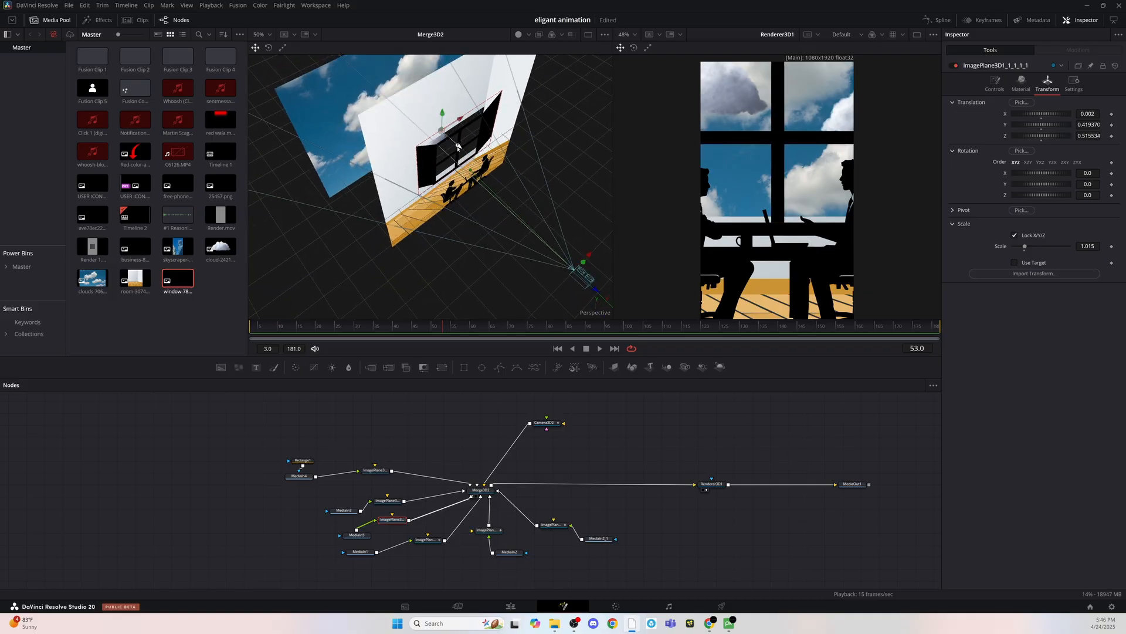
{"action": "left_click_drag", "start_coordinate": [1025, 246], "coordinate": [1026, 247]}
{"action": "left_click_drag", "start_coordinate": [538, 170], "coordinate": [443, 125]}
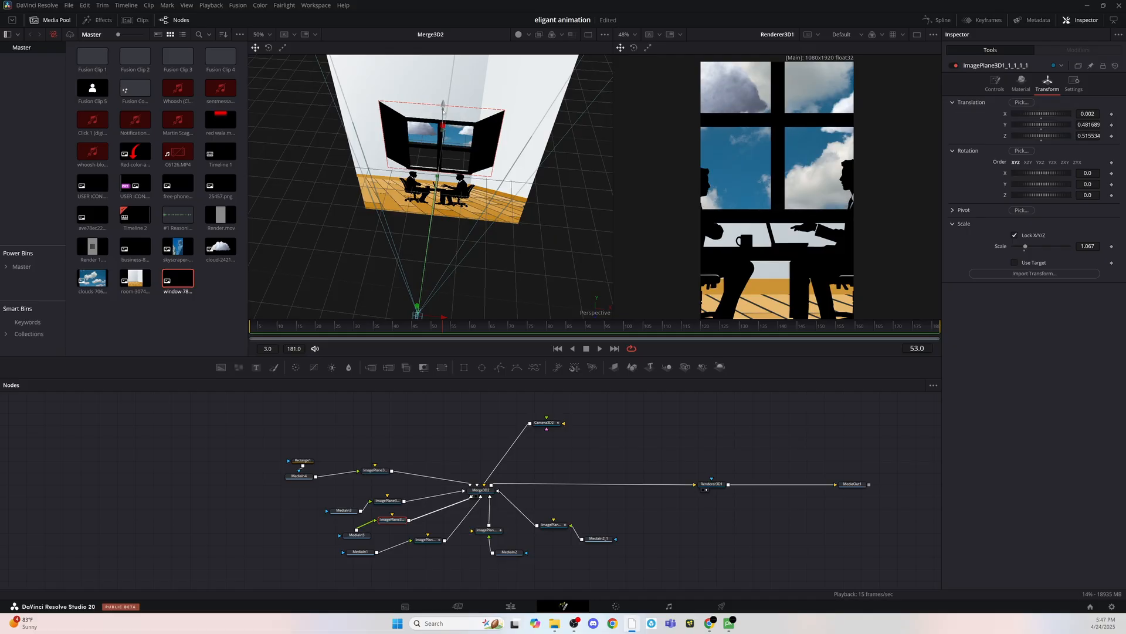
{"action": "left_click_drag", "start_coordinate": [328, 327], "coordinate": [502, 346]}
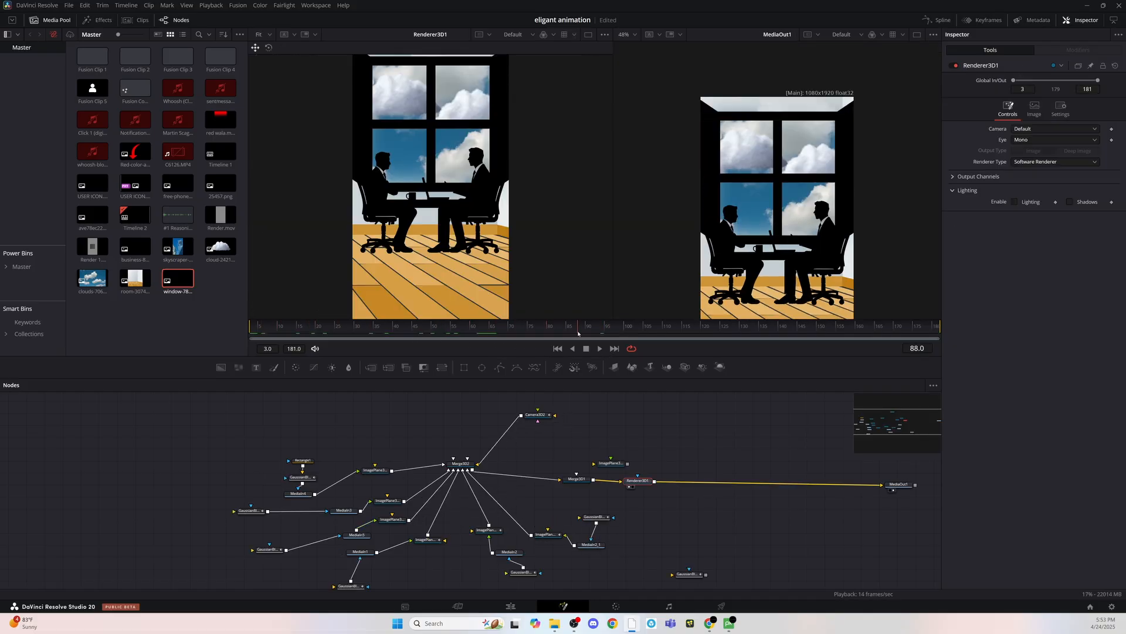
- Scrub through the composition and select Renderer3D1 to check the rendered window scene
{"action": "left_click_drag", "start_coordinate": [437, 324], "coordinate": [645, 326]}
{"action": "left_click", "coordinate": [629, 487]}
{"action": "left_click_drag", "start_coordinate": [553, 329], "coordinate": [433, 325]}
- Undo the latest Gaussian blur edits on the cloud branch and clear the node selection
{"action": "key", "text": "ctrl+z"}
{"action": "key", "text": "ctrl+z"}
{"action": "key", "text": "ctrl+z"}
{"action": "key", "text": "ctrl+z"}
{"action": "key", "text": "ctrl+z"}
{"action": "key", "text": "ctrl+z"}
{"action": "key", "text": "ctrl+z"}
{"action": "key", "text": "ctrl+z"}
{"action": "key", "text": "ctrl+z"}
{"action": "key", "text": "ctrl+z"}
{"action": "key", "text": "ctrl+z"}
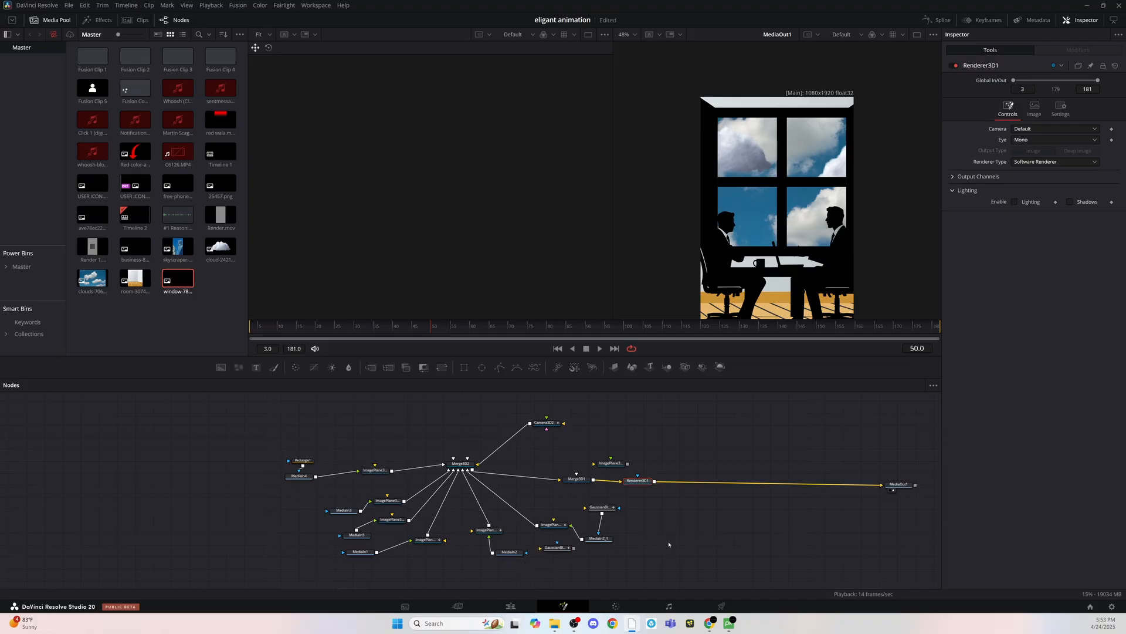
{"action": "left_click", "coordinate": [654, 530]}
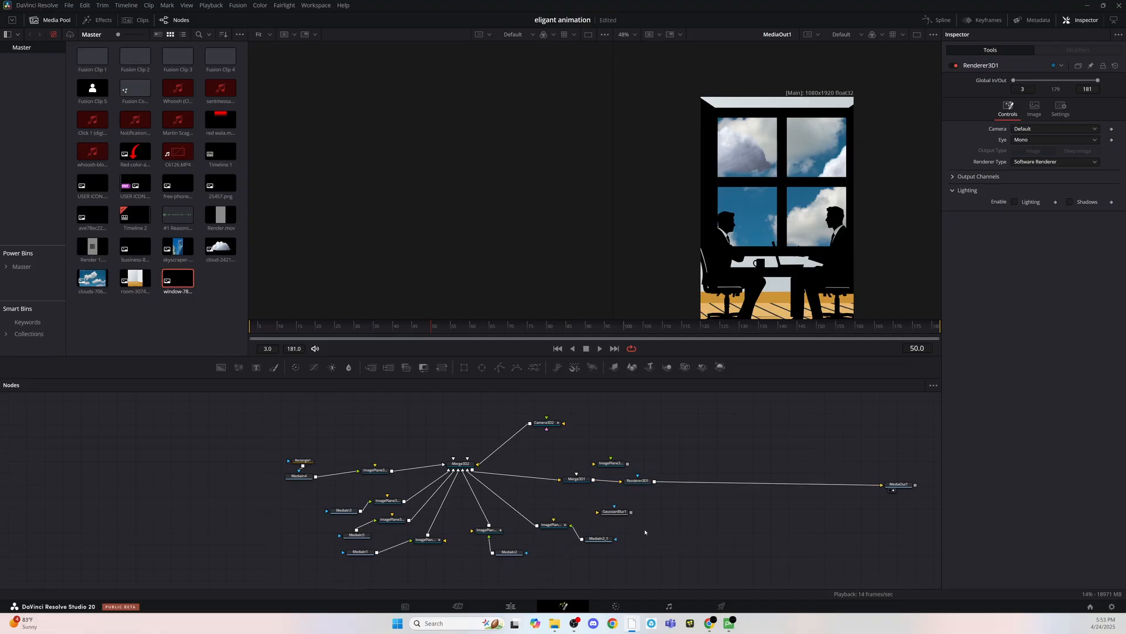
- Move the detached Gaussian blur node out of the way, preview the animation and load Merge3D2 in the 3D viewer
{"action": "left_click_drag", "start_coordinate": [615, 512], "coordinate": [665, 526]}
{"action": "key", "text": "space"}
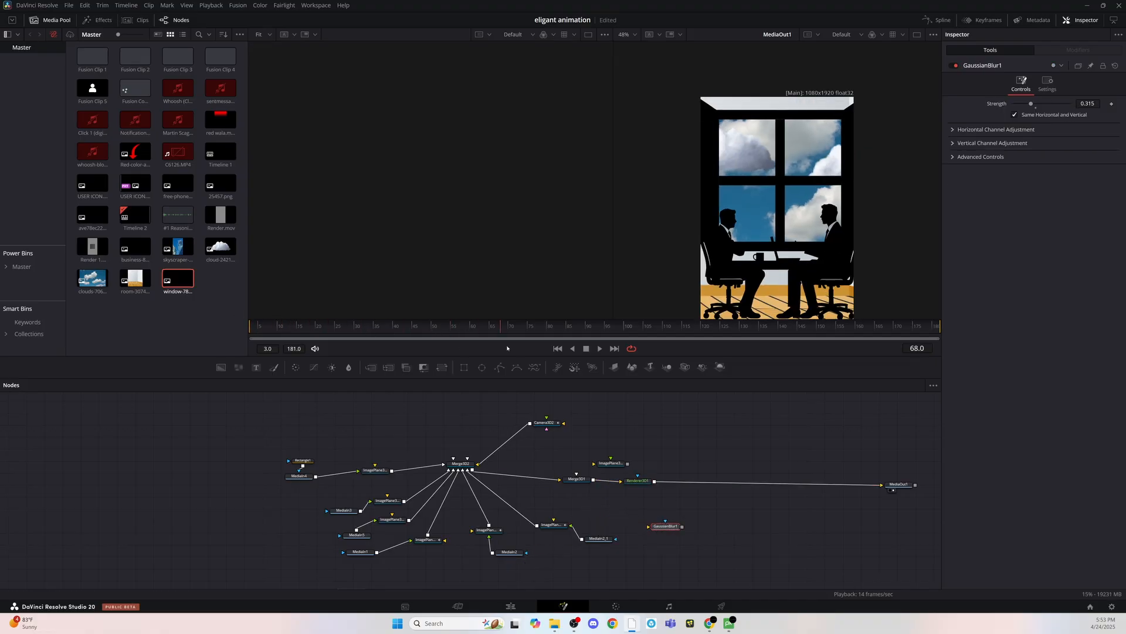
{"action": "left_click", "coordinate": [469, 463]}
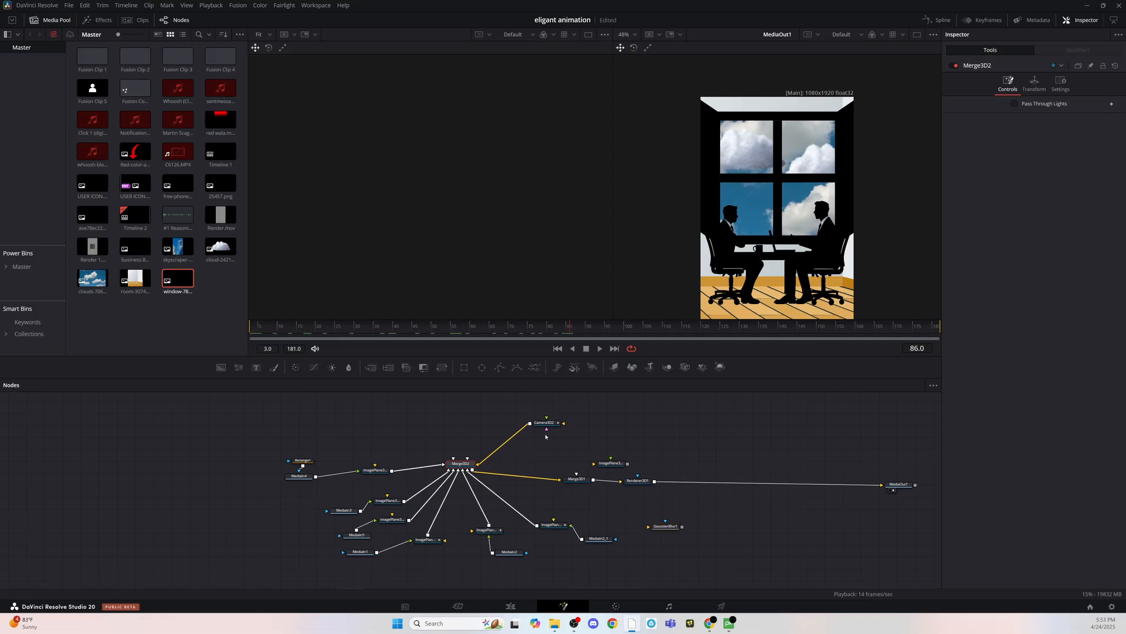
{"action": "key", "text": "1"}
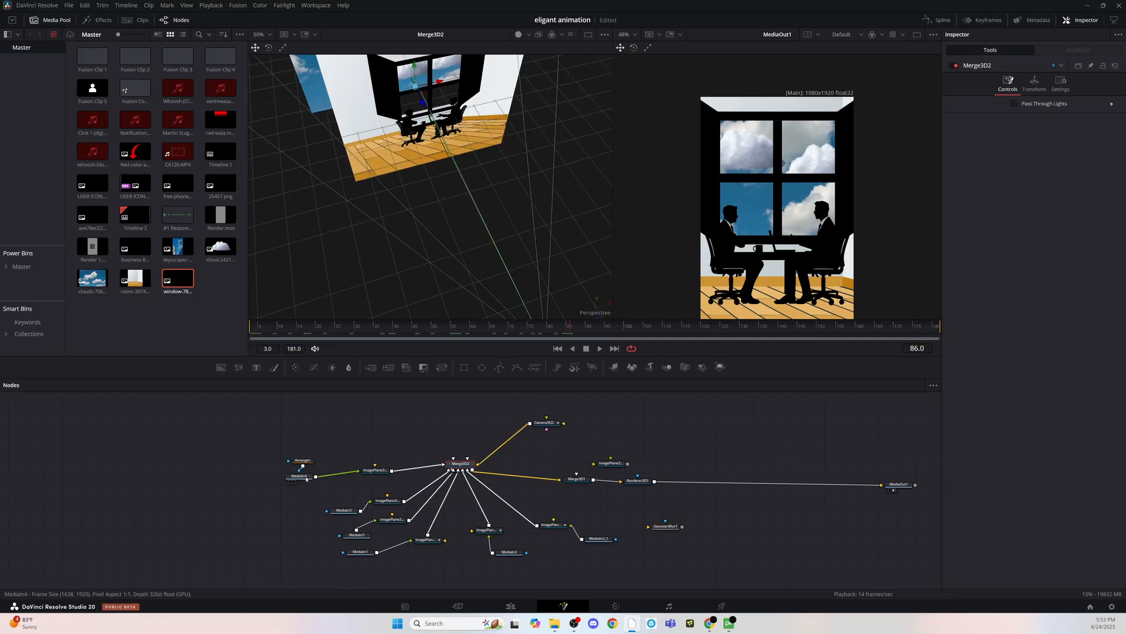
- Examine the media sources and image planes feeding Merge3D2 to identify which layer each branch carries
{"action": "left_click", "coordinate": [345, 510]}
{"action": "left_click_drag", "start_coordinate": [422, 312], "coordinate": [514, 277]}
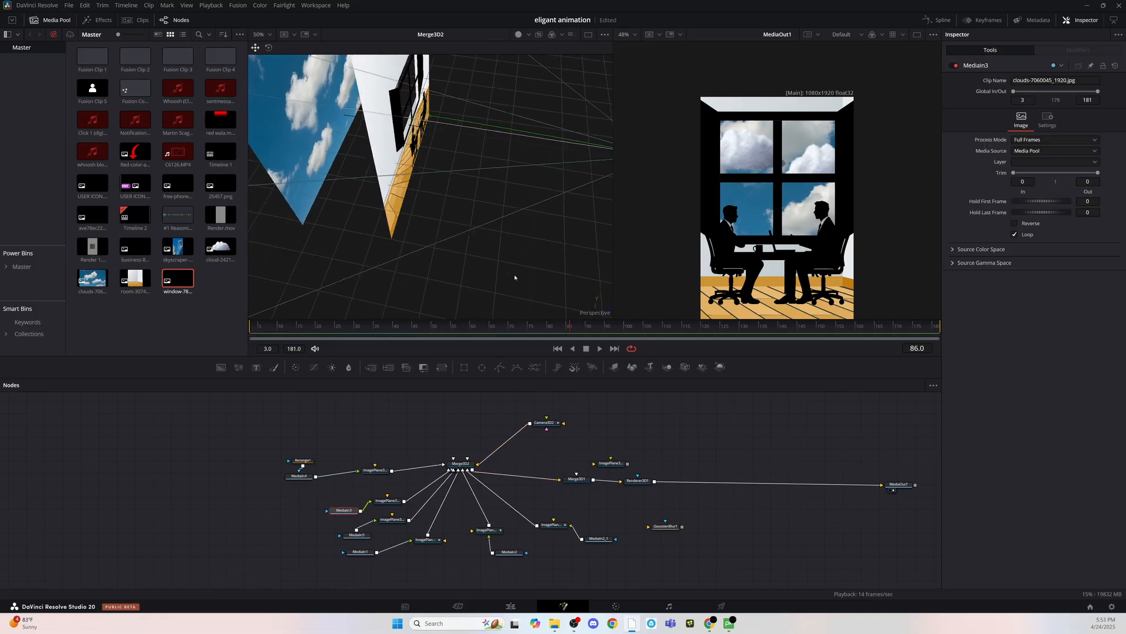
{"action": "left_click", "coordinate": [300, 476]}
{"action": "left_click", "coordinate": [357, 536]}
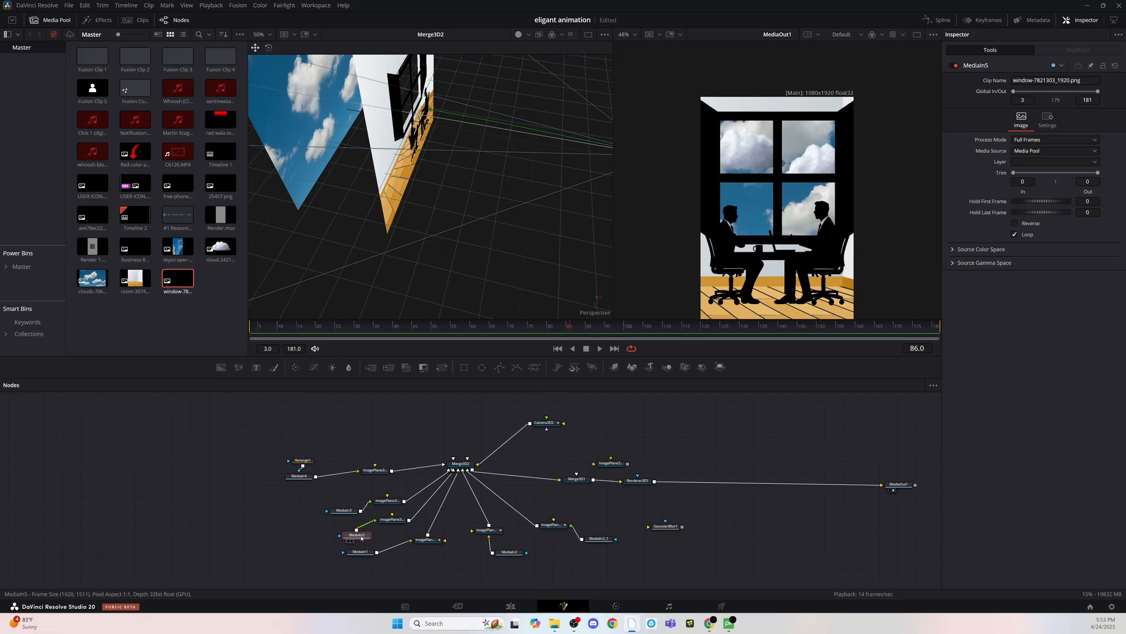
{"action": "left_click", "coordinate": [392, 520]}
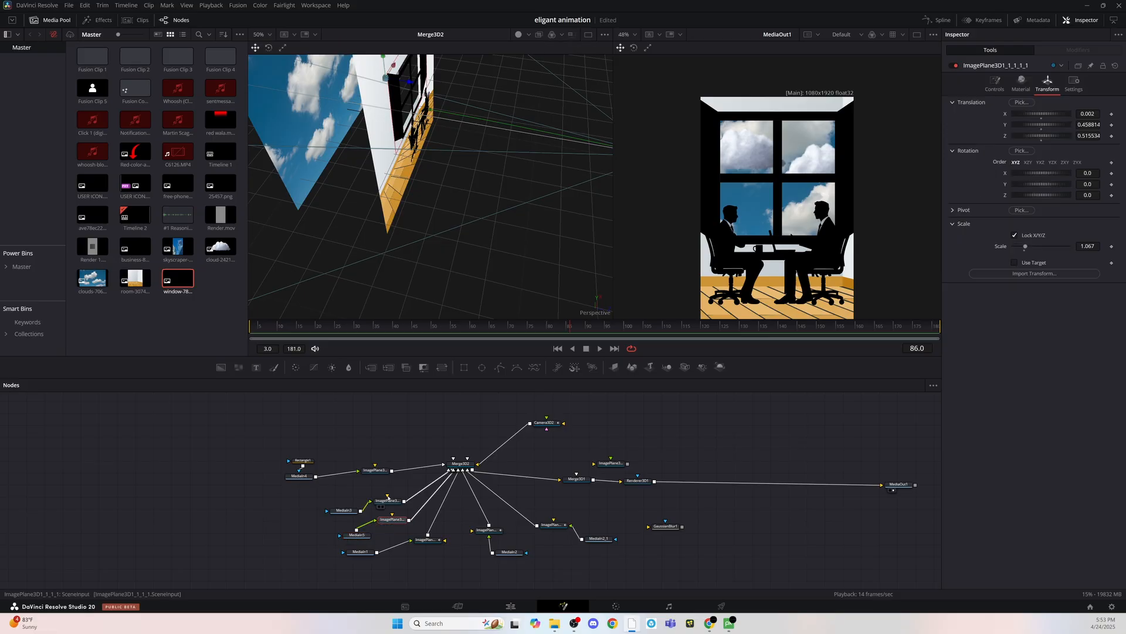
{"action": "left_click", "coordinate": [377, 472]}
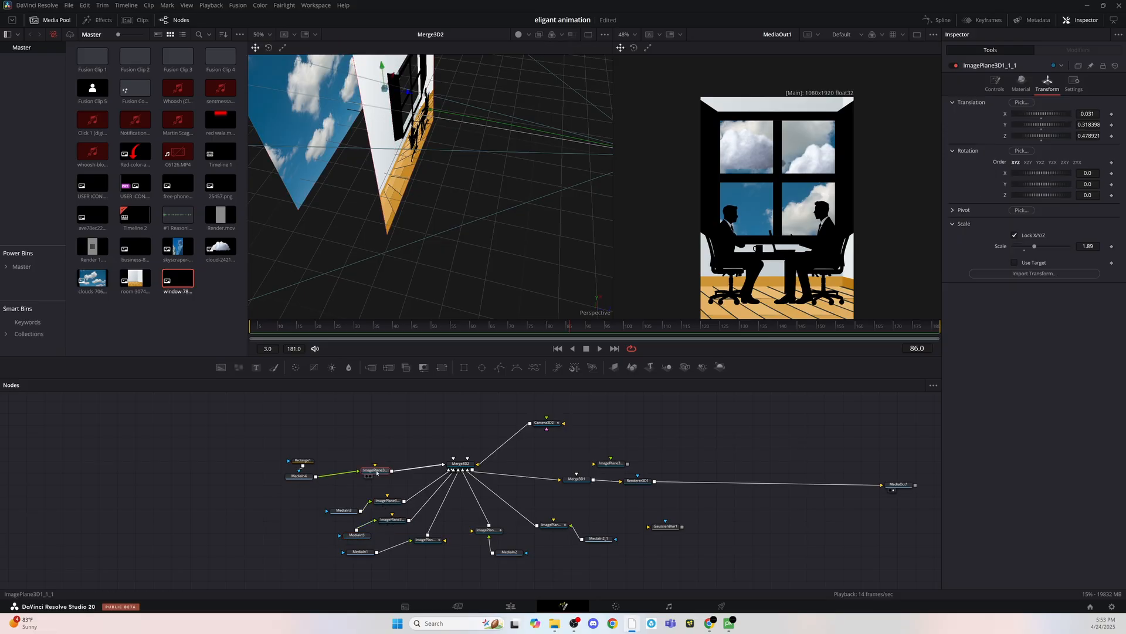
{"action": "left_click", "coordinate": [425, 540]}
- Try inserting the Gaussian blur at strength 0.882 between the businessmen image MediaIn1 and its image plane
{"action": "left_click_drag", "start_coordinate": [672, 528], "coordinate": [364, 577]}
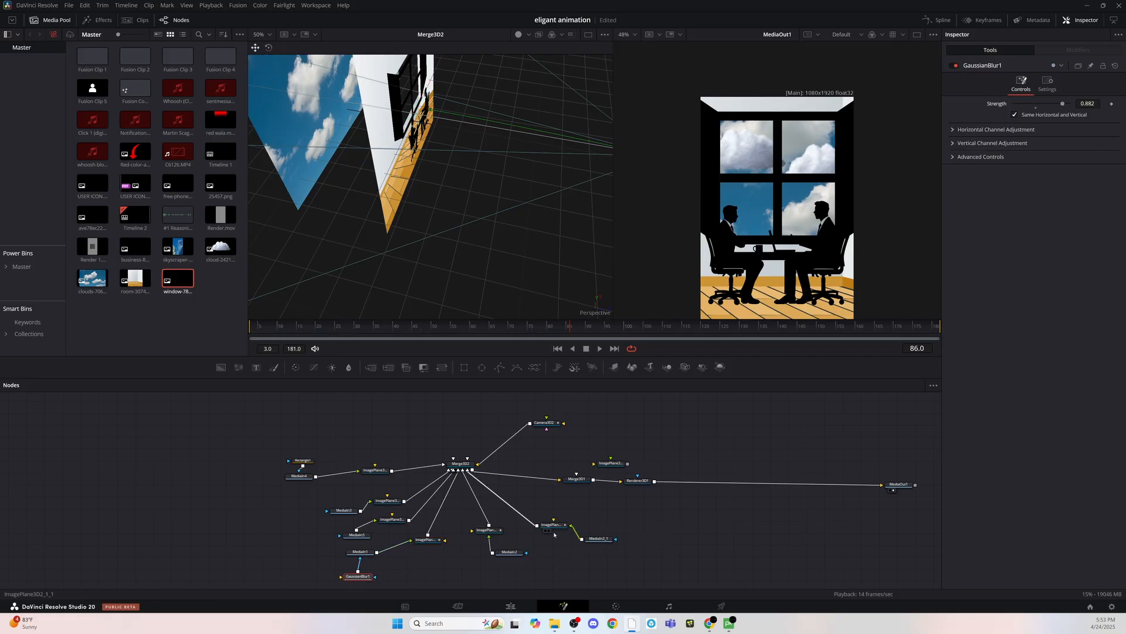
{"action": "left_click_drag", "start_coordinate": [359, 576], "coordinate": [435, 540]}
{"action": "left_click_drag", "start_coordinate": [396, 548], "coordinate": [412, 571]}
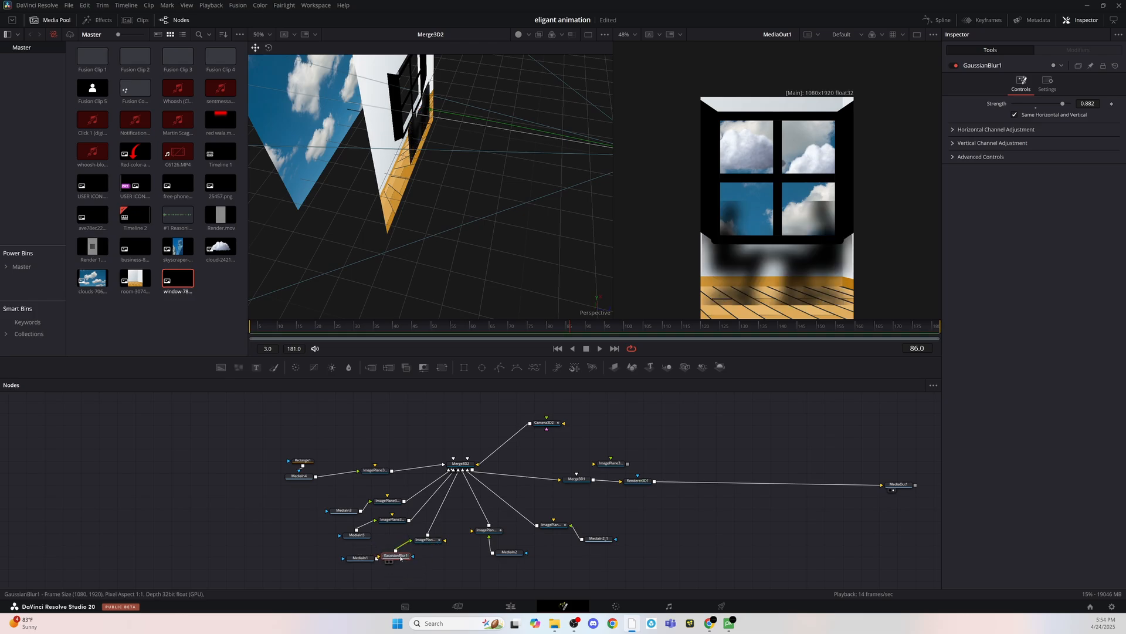
- Keyframe the detached Gaussian blur's strength from 0.0 at frame 81 up to 0.682 a few frames further on
{"action": "left_click", "coordinate": [360, 551]}
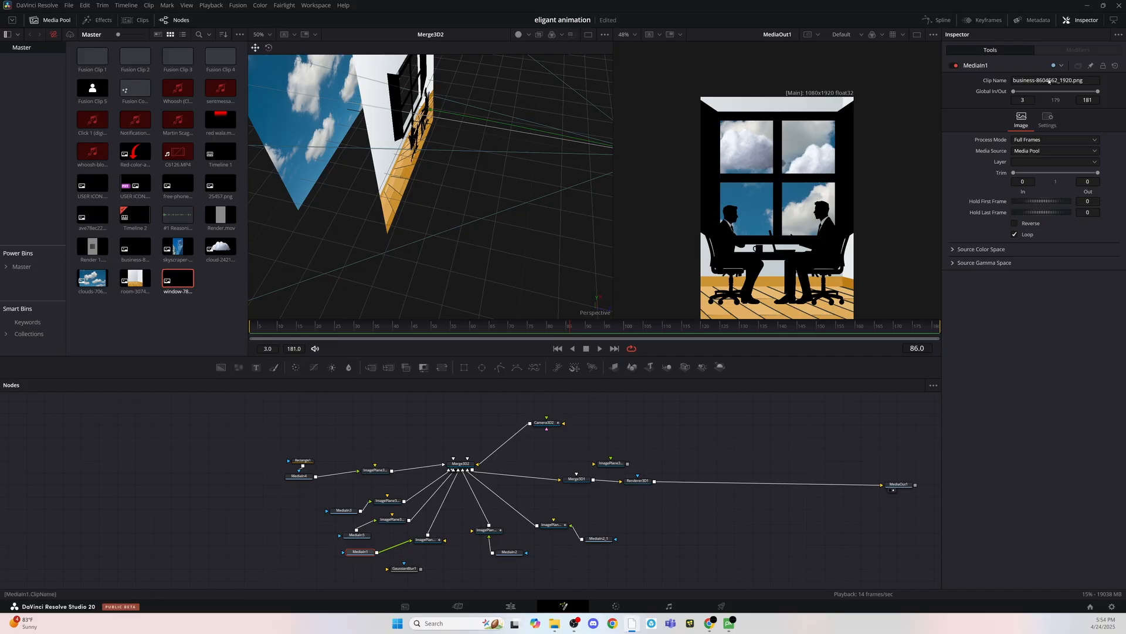
{"action": "left_click", "coordinate": [405, 568]}
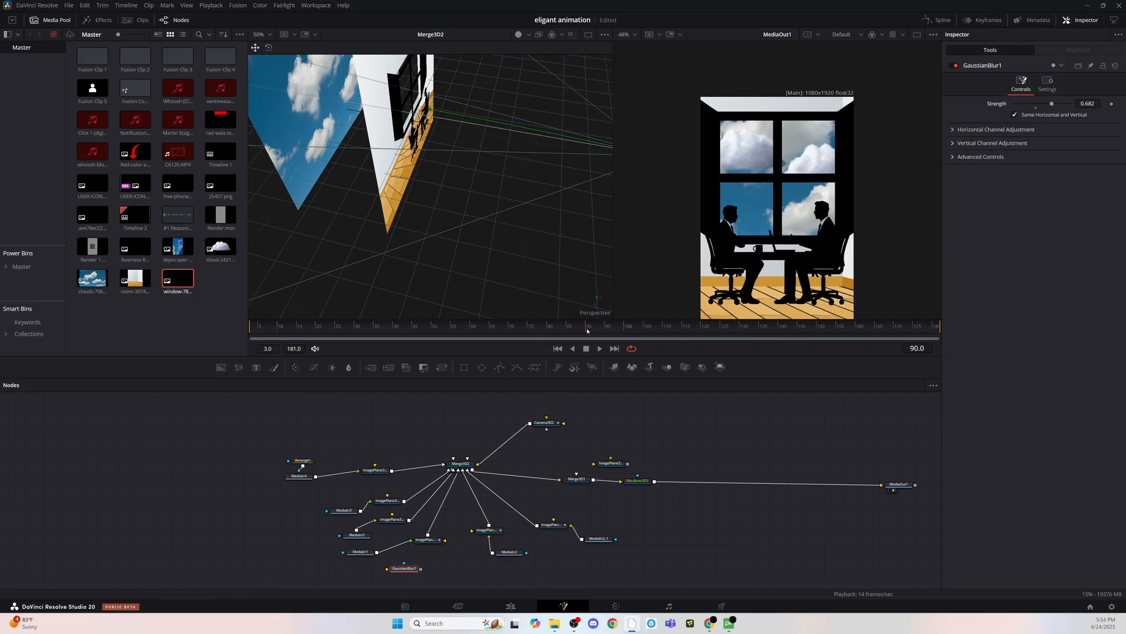
{"action": "left_click", "coordinate": [550, 326]}
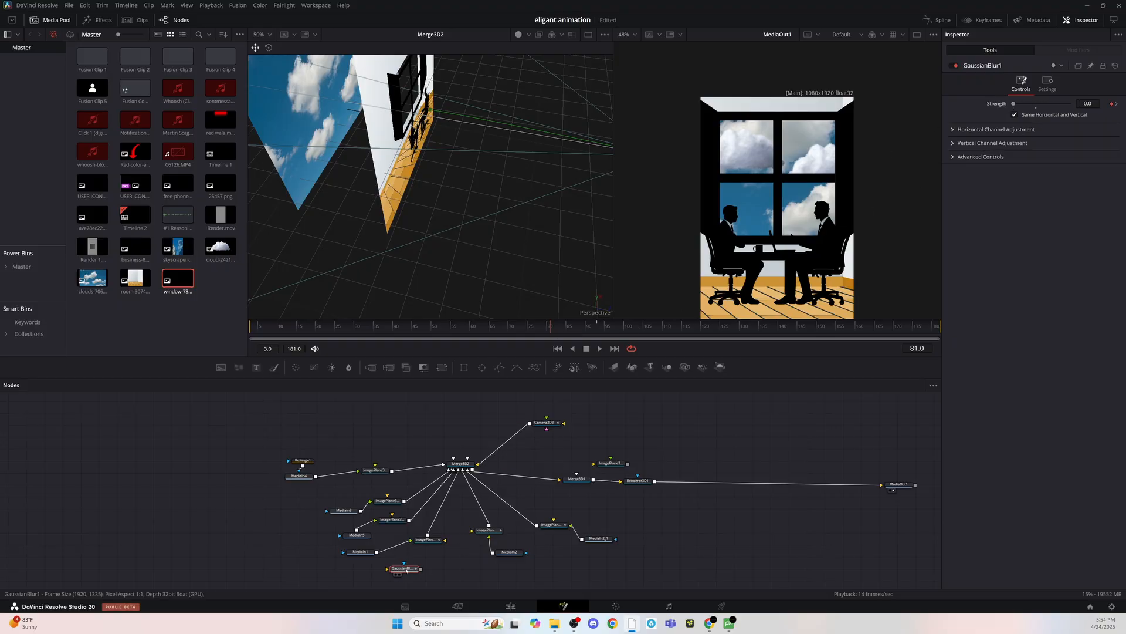
- Duplicate the keyframed Gaussian blur node six times
{"action": "scroll", "coordinate": [455, 558], "scroll_direction": "down", "scroll_amount": 4}
{"action": "key", "text": "ctrl+v"}
{"action": "key", "text": "ctrl+v"}
{"action": "key", "text": "ctrl+v"}
{"action": "key", "text": "ctrl+v"}
{"action": "key", "text": "ctrl+v"}
{"action": "key", "text": "ctrl+v"}
{"action": "scroll", "coordinate": [557, 520], "scroll_direction": "up", "scroll_amount": 2}
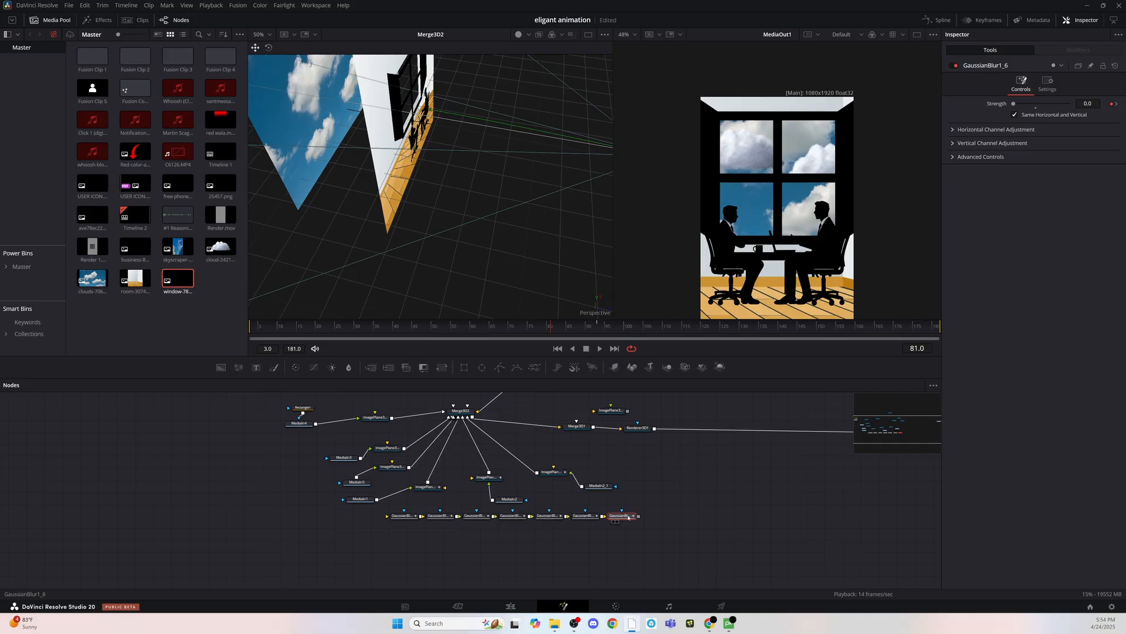
- Insert one Gaussian blur between each media source and its image plane in the six Merge3D2 branches and delete the spare
{"action": "left_click_drag", "start_coordinate": [629, 517], "coordinate": [395, 492]}
{"action": "left_click_drag", "start_coordinate": [535, 539], "coordinate": [389, 511]}
{"action": "left_click_drag", "start_coordinate": [392, 517], "coordinate": [309, 540]}
{"action": "left_click", "coordinate": [376, 556]}
{"action": "left_click_drag", "start_coordinate": [435, 541], "coordinate": [367, 473]}
{"action": "left_click_drag", "start_coordinate": [390, 539], "coordinate": [367, 455]}
{"action": "left_click_drag", "start_coordinate": [355, 539], "coordinate": [338, 419]}
{"action": "left_click_drag", "start_coordinate": [298, 521], "coordinate": [334, 563]}
{"action": "key", "text": "Delete"}
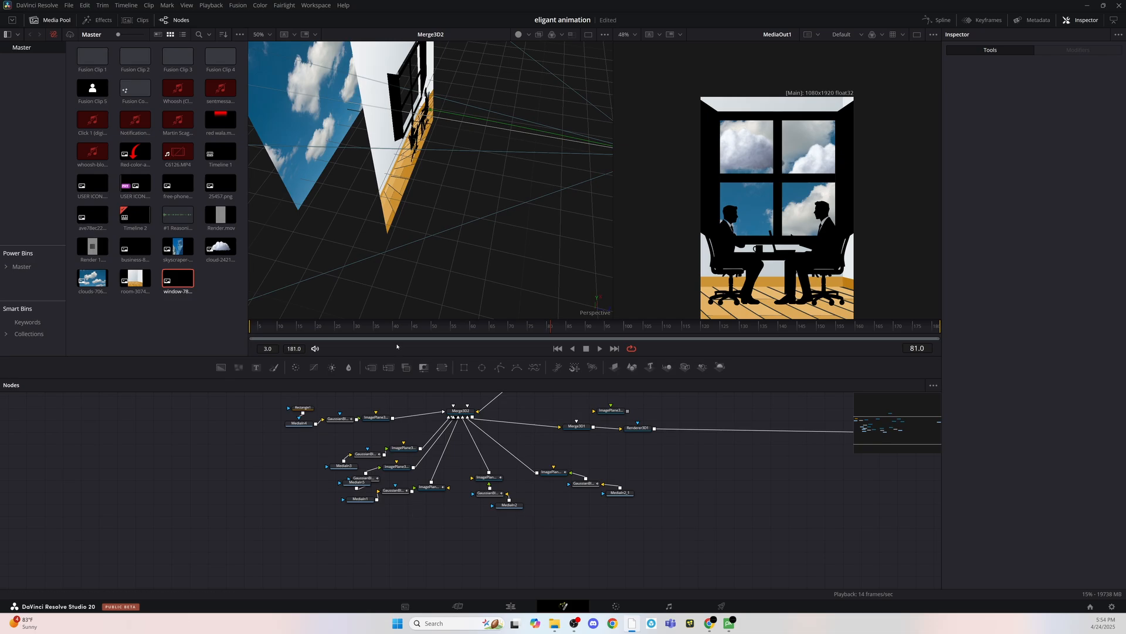
- Play and scrub the composition around frames 81 to 89 to preview the blur transition
{"action": "key", "text": "space"}
{"action": "left_click_drag", "start_coordinate": [481, 326], "coordinate": [582, 331]}
{"action": "key", "text": "space"}
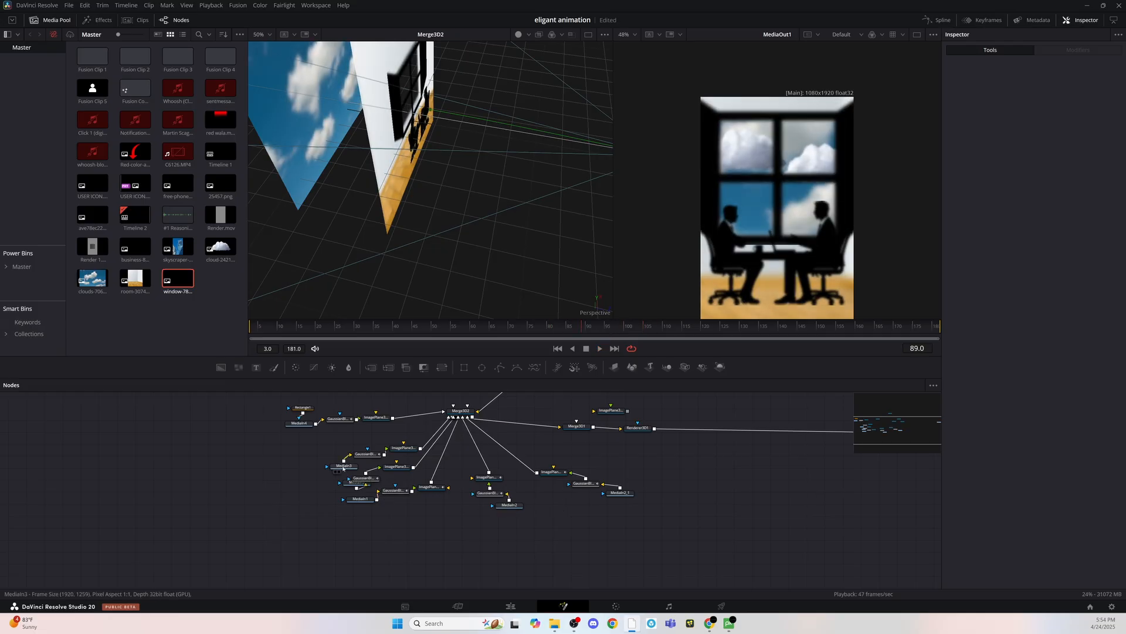
- Inspect the cloud branch's blur and the transform settings of the image planes at frame 89
{"action": "left_click", "coordinate": [369, 455]}
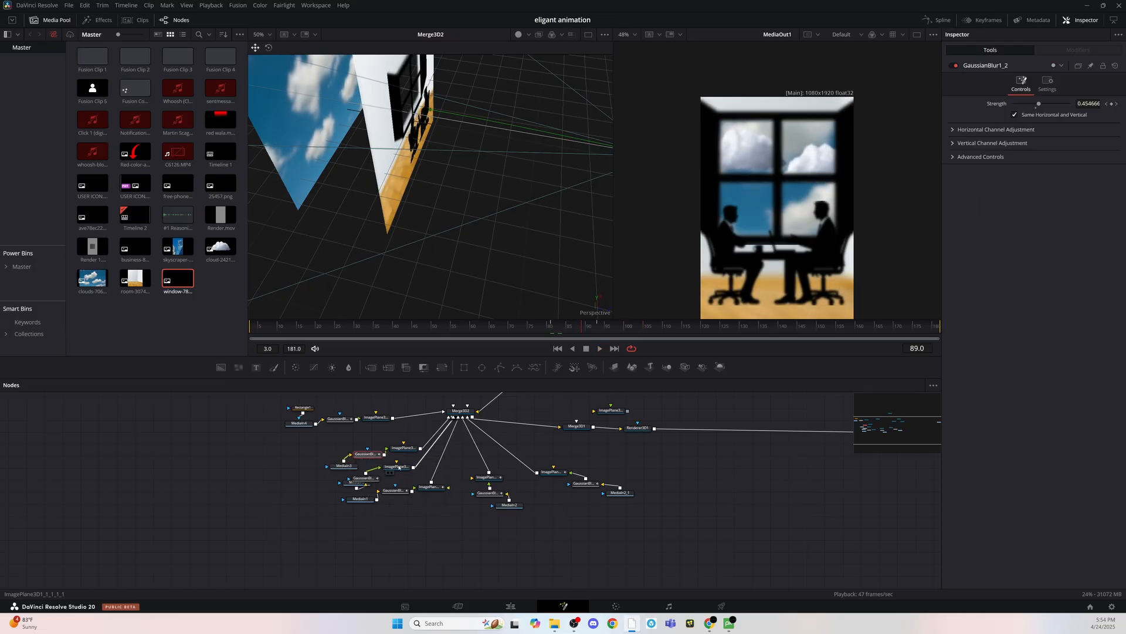
{"action": "left_click", "coordinate": [396, 467]}
{"action": "scroll", "coordinate": [358, 274], "scroll_direction": "up", "scroll_amount": 2}
{"action": "left_click", "coordinate": [403, 449]}
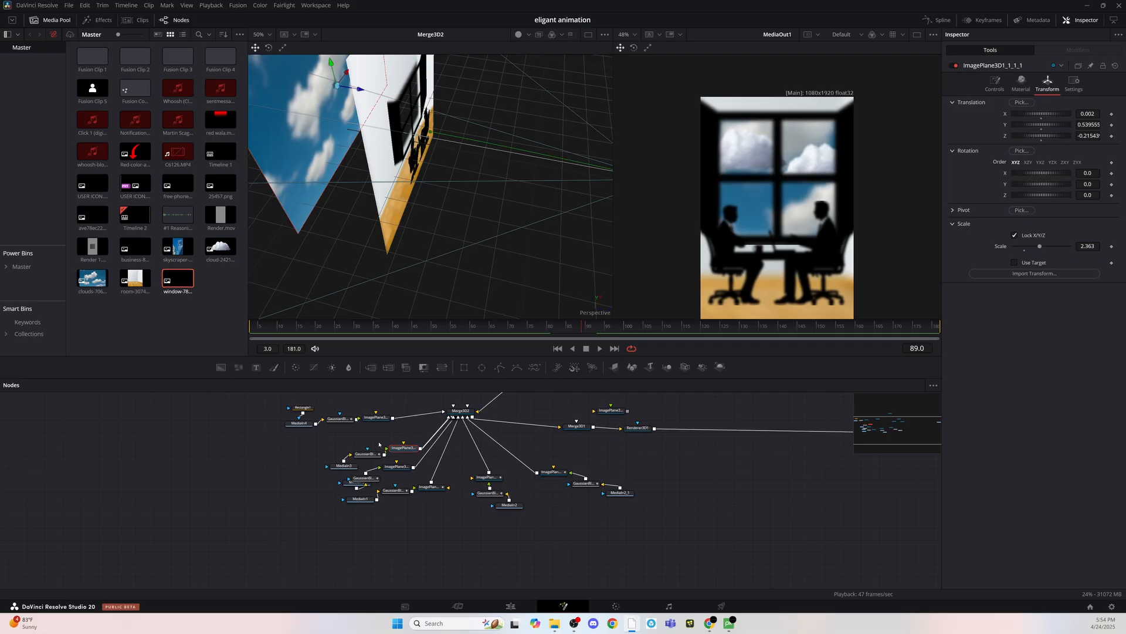
{"action": "left_click", "coordinate": [380, 419]}
{"action": "left_click", "coordinate": [431, 490]}
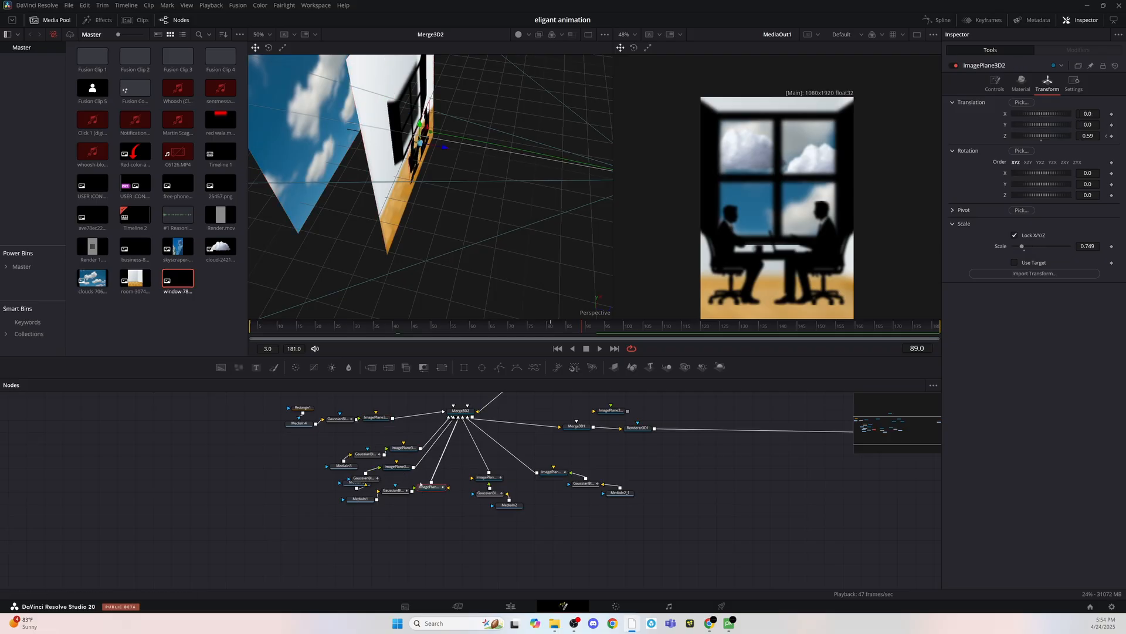
- Adjust the Gaussian blur strength on the businessmen branch at the keyframe following frame 81
{"action": "left_click", "coordinate": [556, 332]}
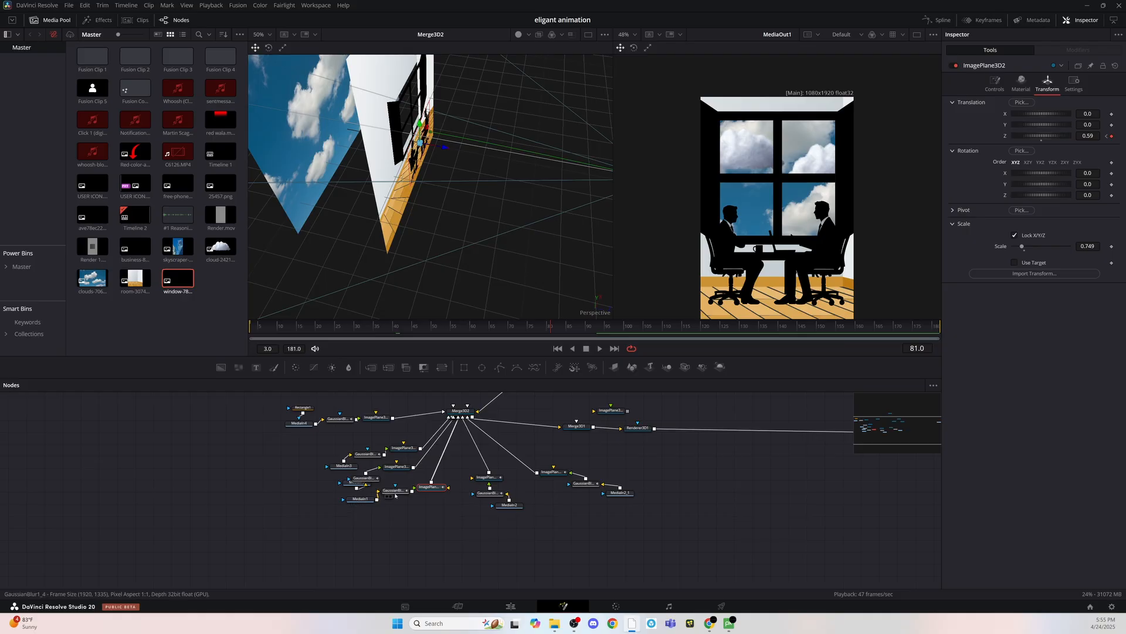
{"action": "left_click", "coordinate": [395, 490]}
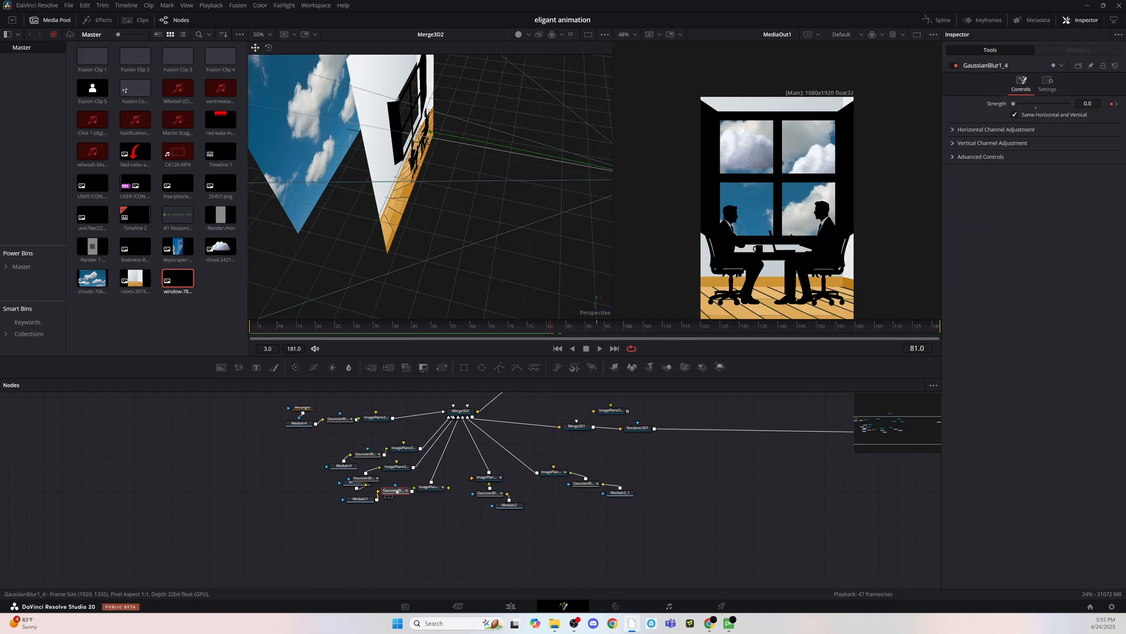
{"action": "left_click", "coordinate": [1117, 104]}
{"action": "left_click_drag", "start_coordinate": [1041, 104], "coordinate": [1037, 104]}
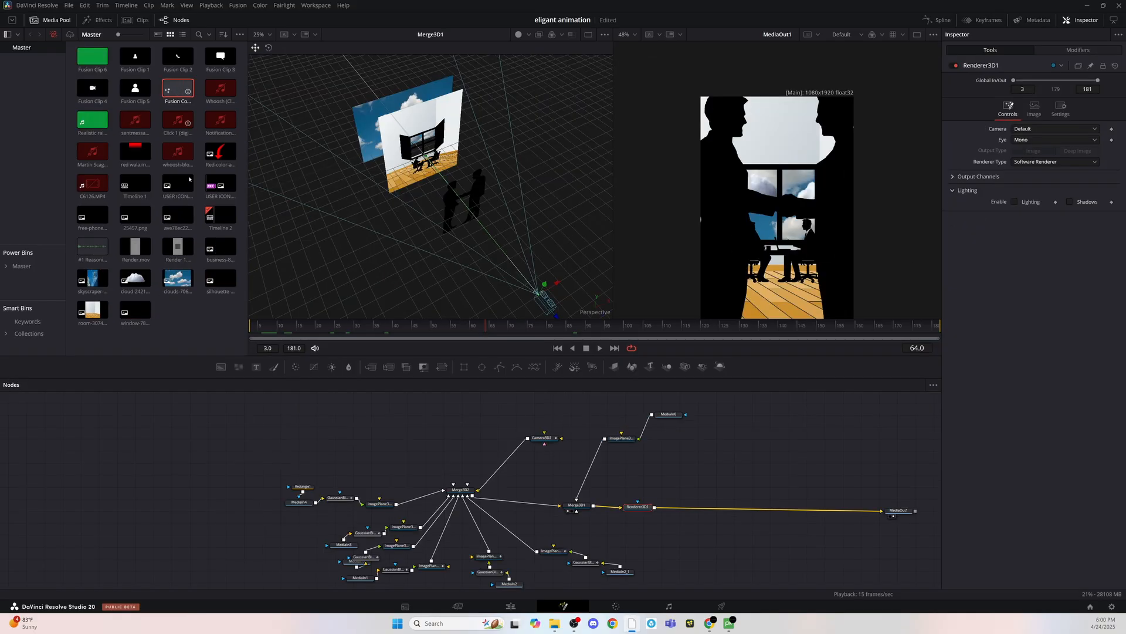
- Add Fusion Clip 6 to the composition, attach an Image Plane 3D to it and connect that plane to Merge3D2
{"action": "left_click", "coordinate": [190, 179]}
{"action": "left_click_drag", "start_coordinate": [179, 89], "coordinate": [412, 435]}
{"action": "left_click_drag", "start_coordinate": [93, 57], "coordinate": [405, 434]}
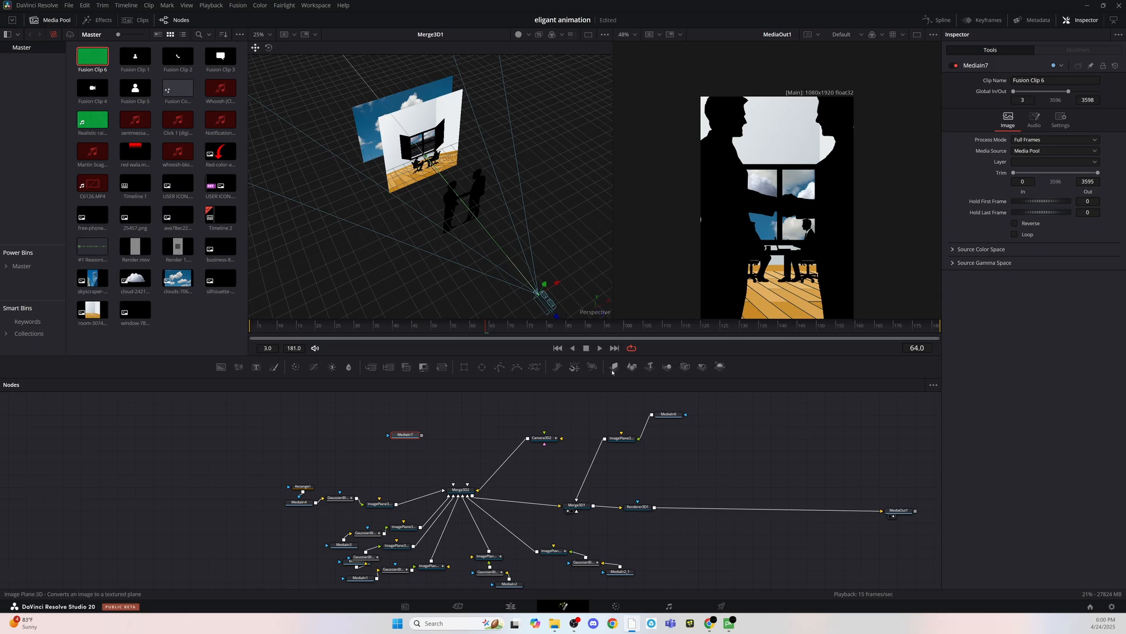
{"action": "left_click", "coordinate": [613, 368]}
{"action": "left_click_drag", "start_coordinate": [461, 470], "coordinate": [461, 487]}
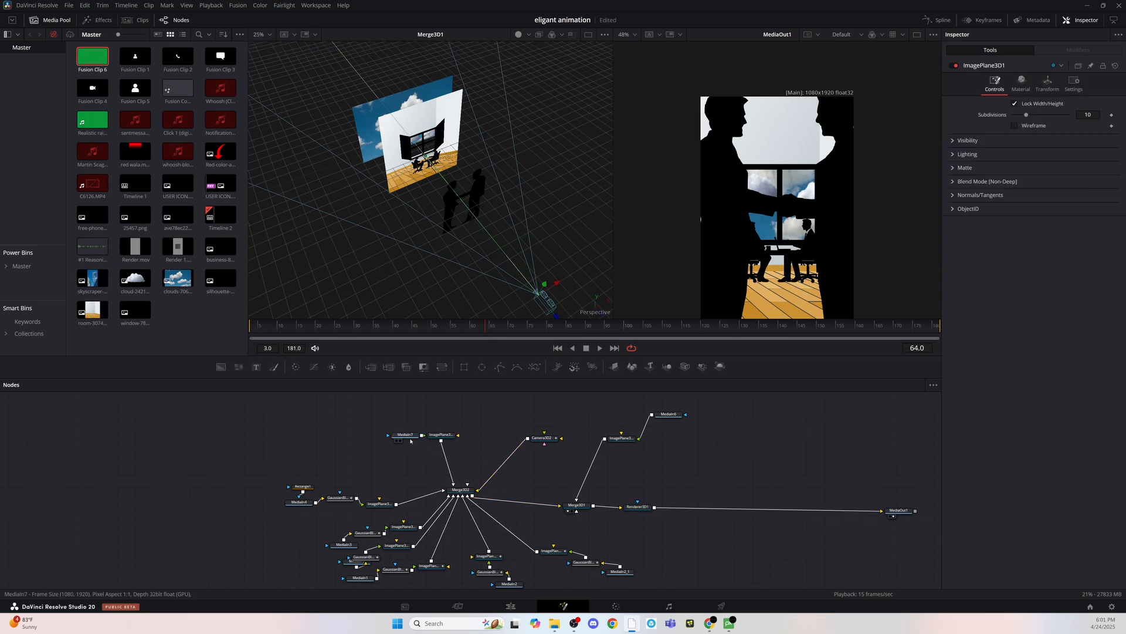
- Try keying Fusion Clip 6 with a Delta Keyer inserted between MediaIn7 and its image plane
{"action": "left_click_drag", "start_coordinate": [405, 435], "coordinate": [379, 417]}
{"action": "key", "text": "shift+space"}
{"action": "type", "text": "3d"}
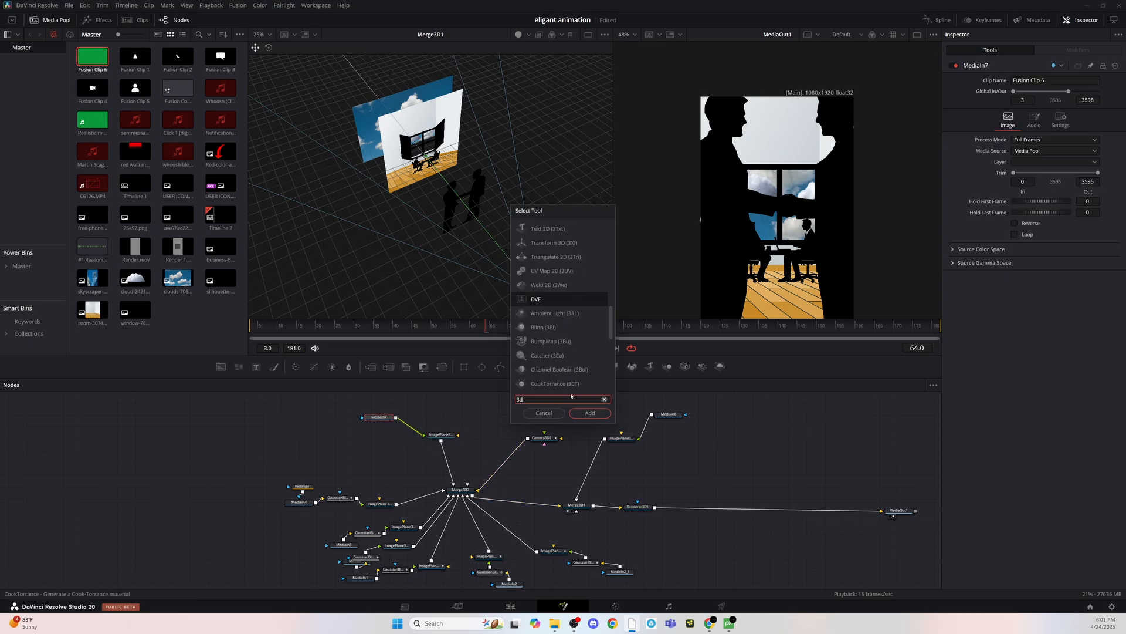
{"action": "left_click", "coordinate": [589, 413]}
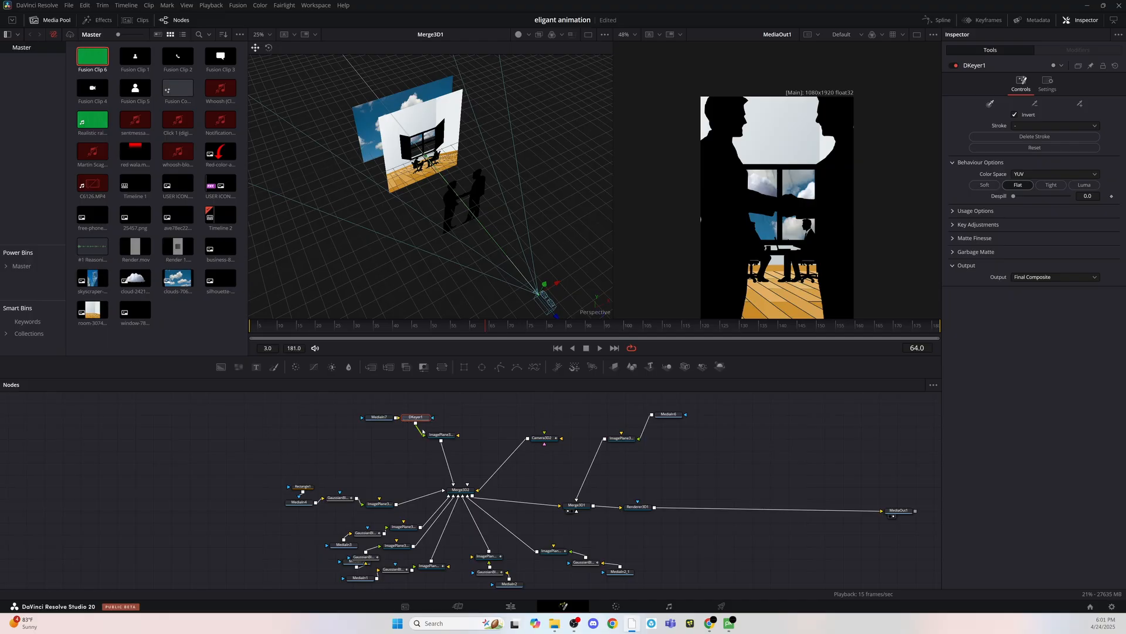
{"action": "left_click_drag", "start_coordinate": [422, 418], "coordinate": [422, 431]}
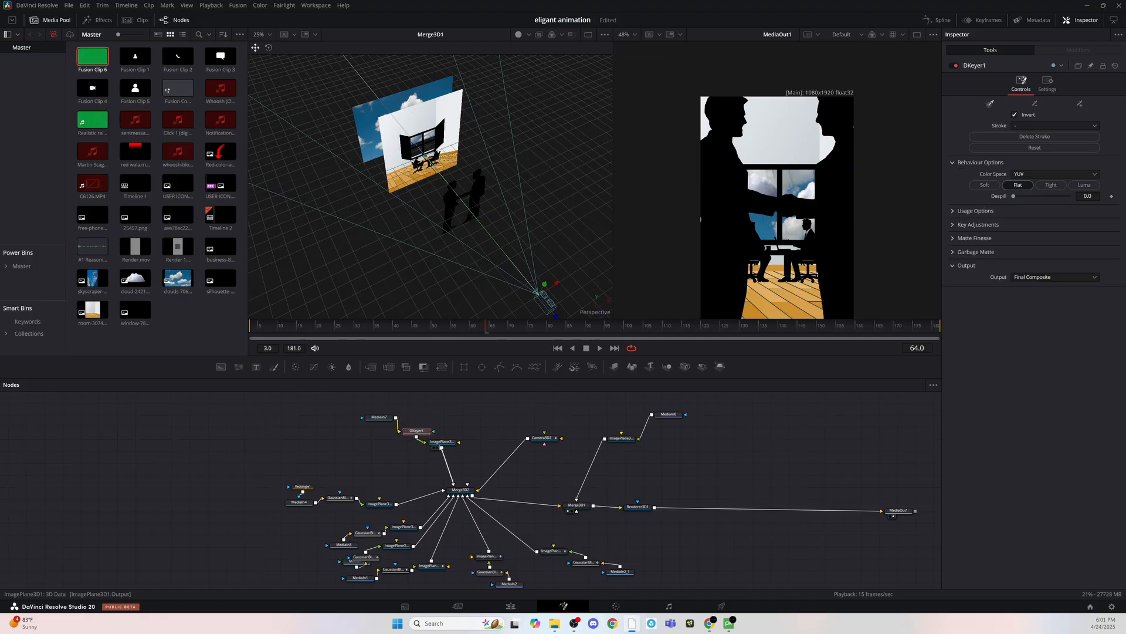
- Delete the Delta Keyer from the Fusion Clip 6 branch
{"action": "left_click", "coordinate": [444, 444]}
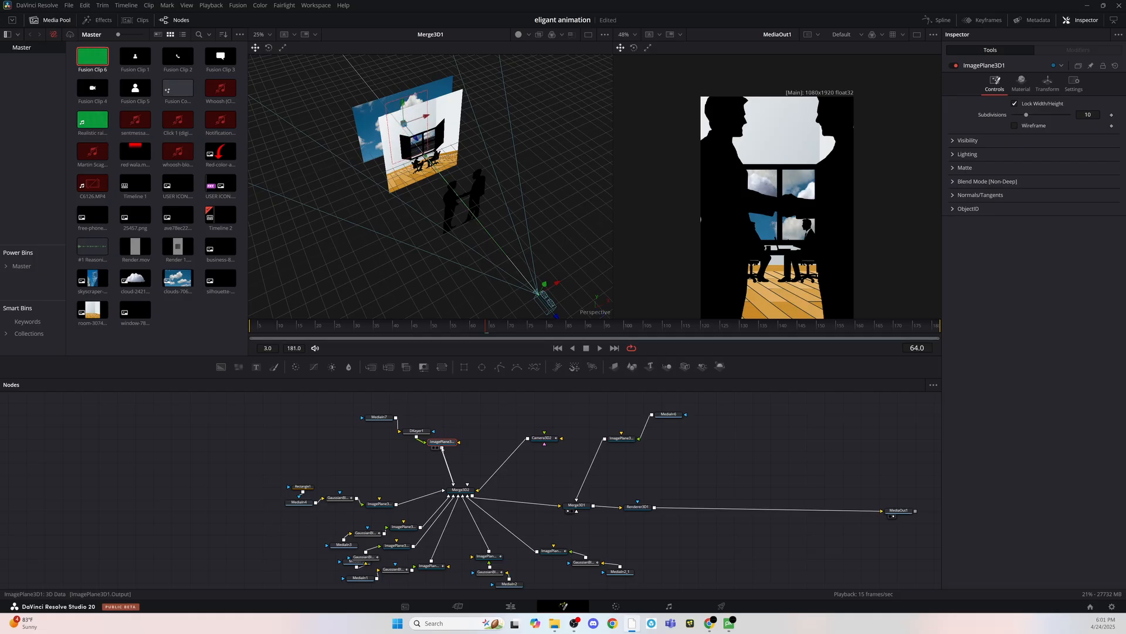
{"action": "left_click", "coordinate": [416, 431]}
{"action": "key", "text": "Delete"}
- Play the composition from its early frames to review the camera move past the silhouettes
{"action": "left_click_drag", "start_coordinate": [320, 326], "coordinate": [310, 327]}
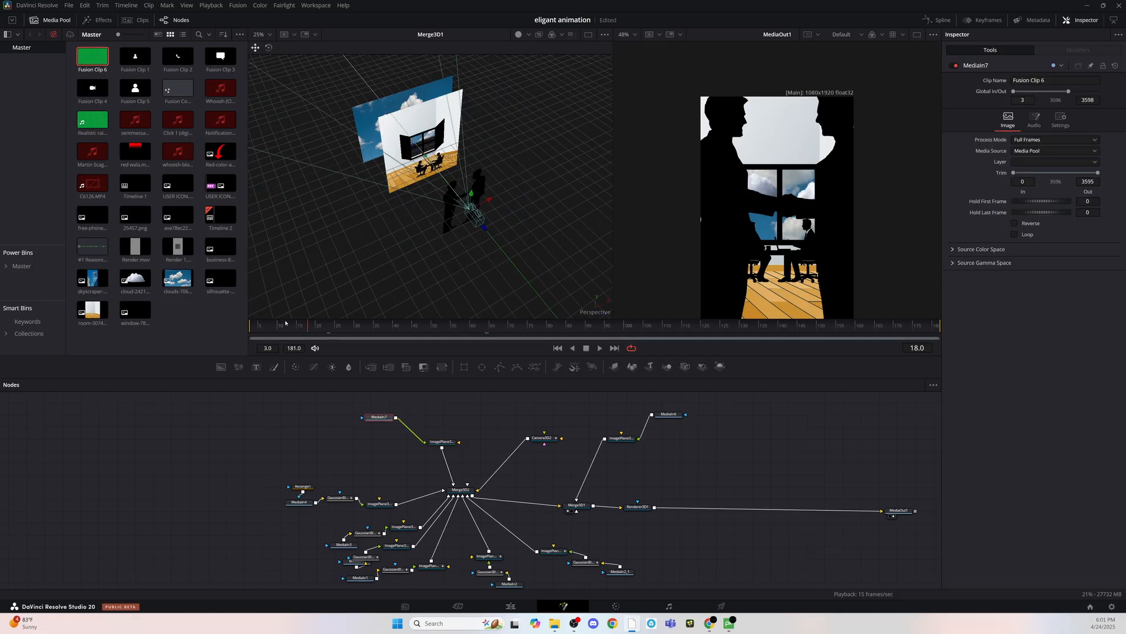
{"action": "key", "text": "space"}
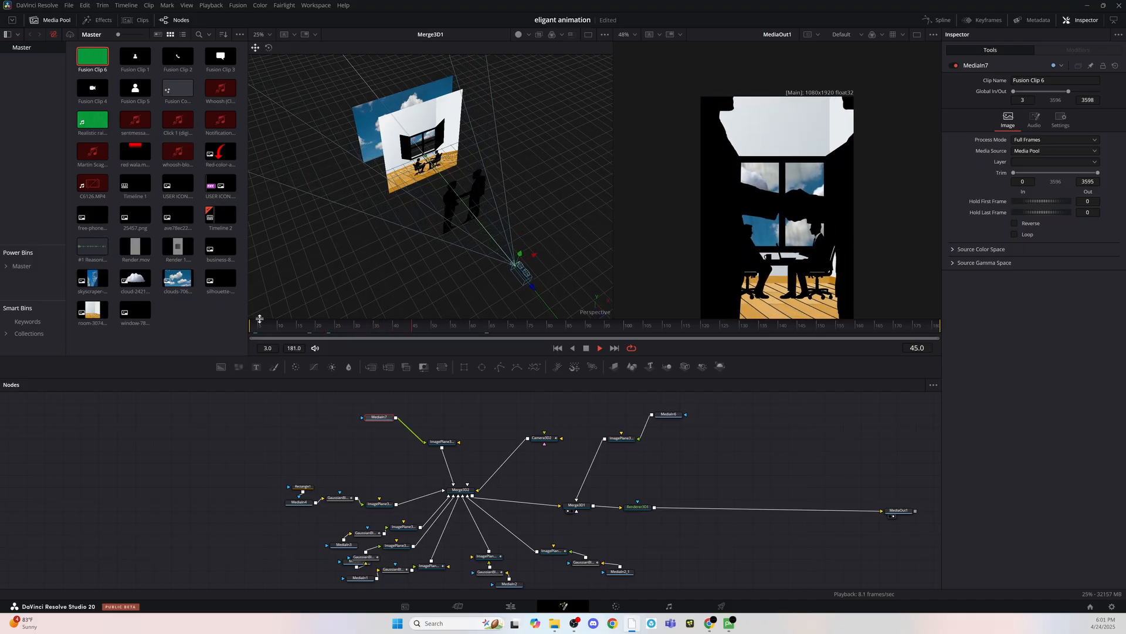
{"action": "key", "text": "space"}
{"action": "key", "text": "space"}
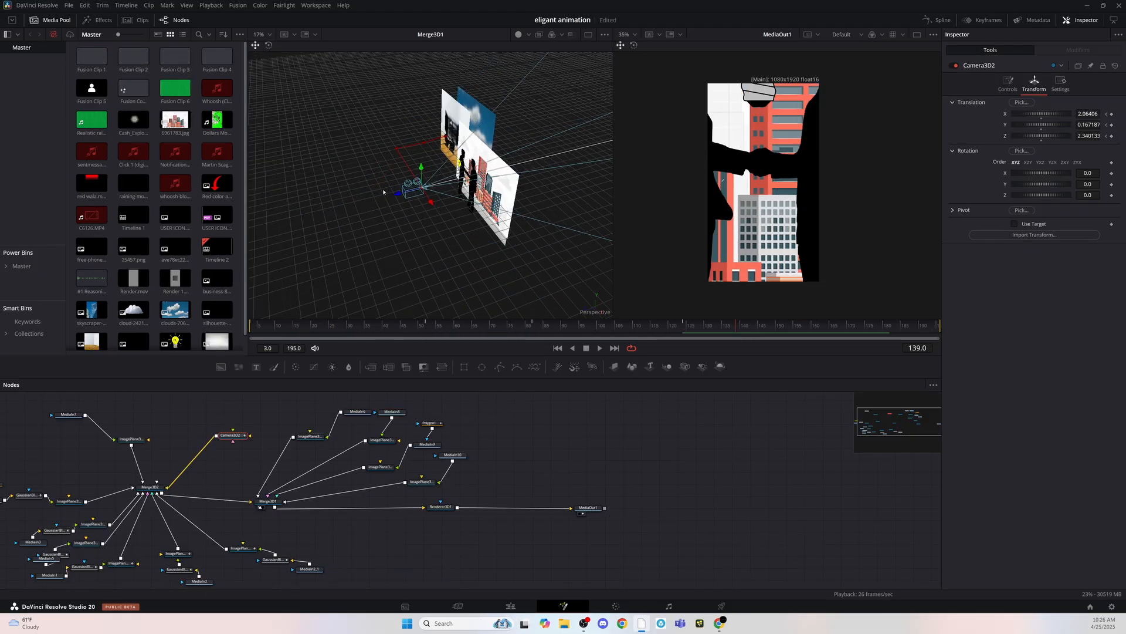
- Pull Camera3D2 back to a Z translation of about 2.825 at frame 124
{"action": "left_click_drag", "start_coordinate": [398, 193], "coordinate": [363, 201]}
{"action": "key", "text": "Left"}
{"action": "key", "text": "Left"}
{"action": "key", "text": "Left"}
{"action": "key", "text": "Left"}
{"action": "key", "text": "Left"}
{"action": "key", "text": "Left"}
{"action": "key", "text": "Left"}
{"action": "key", "text": "Left"}
{"action": "key", "text": "Left"}
{"action": "key", "text": "Left"}
{"action": "key", "text": "Left"}
{"action": "key", "text": "Left"}
{"action": "key", "text": "Left"}
{"action": "key", "text": "Left"}
{"action": "key", "text": "Left"}
{"action": "key", "text": "Left"}
{"action": "key", "text": "Left"}
{"action": "key", "text": "Left"}
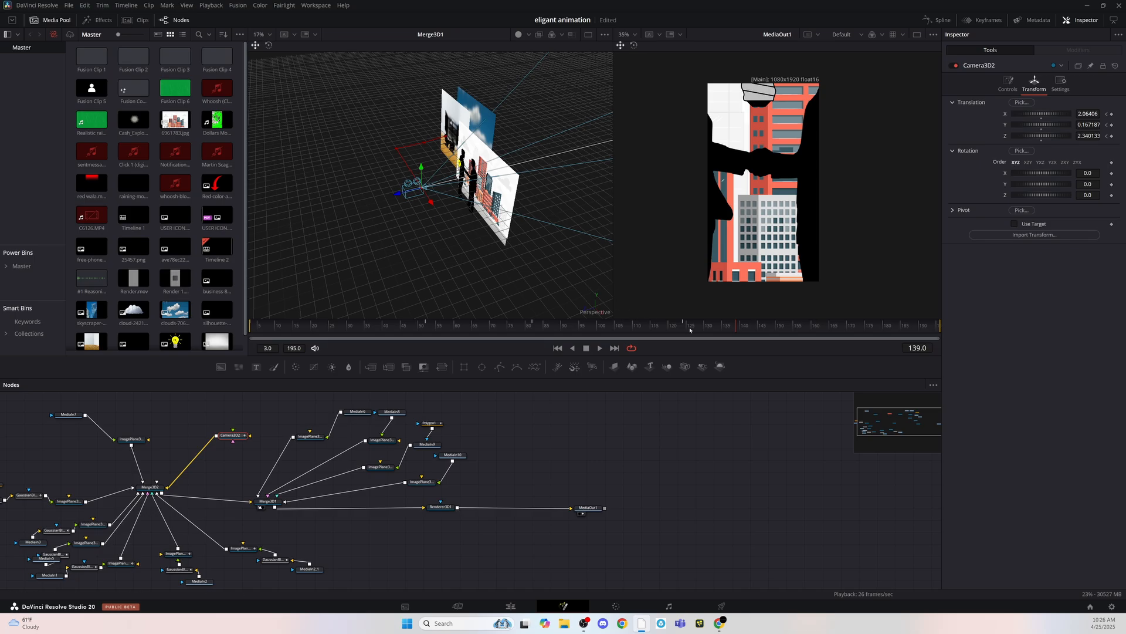
{"action": "key", "text": "Right"}
{"action": "key", "text": "Right"}
{"action": "key", "text": "Right"}
{"action": "left_click_drag", "start_coordinate": [405, 195], "coordinate": [386, 198]}
- Open the Spline editor and smooth the selected keyframes of Camera3D2's offset curves
{"action": "left_click", "coordinate": [937, 20]}
{"action": "left_click_drag", "start_coordinate": [869, 412], "coordinate": [665, 528]}
{"action": "key", "text": "s"}
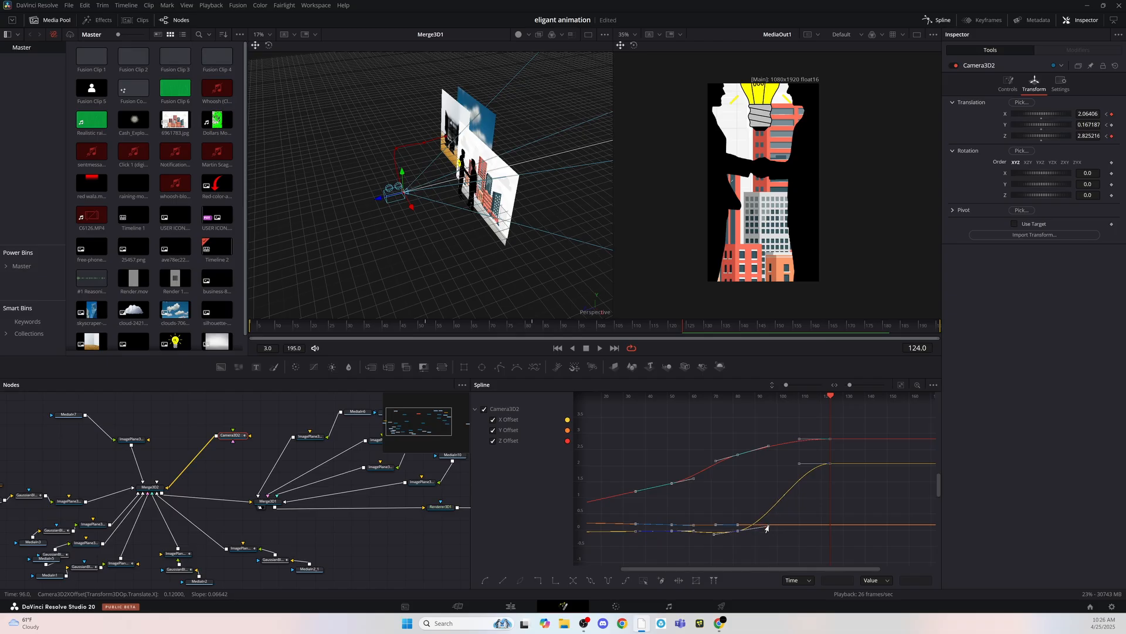
- Play back the smoothed camera move up to about frame 119
{"action": "left_click_drag", "start_coordinate": [471, 327], "coordinate": [395, 323]}
{"action": "key", "text": "space"}
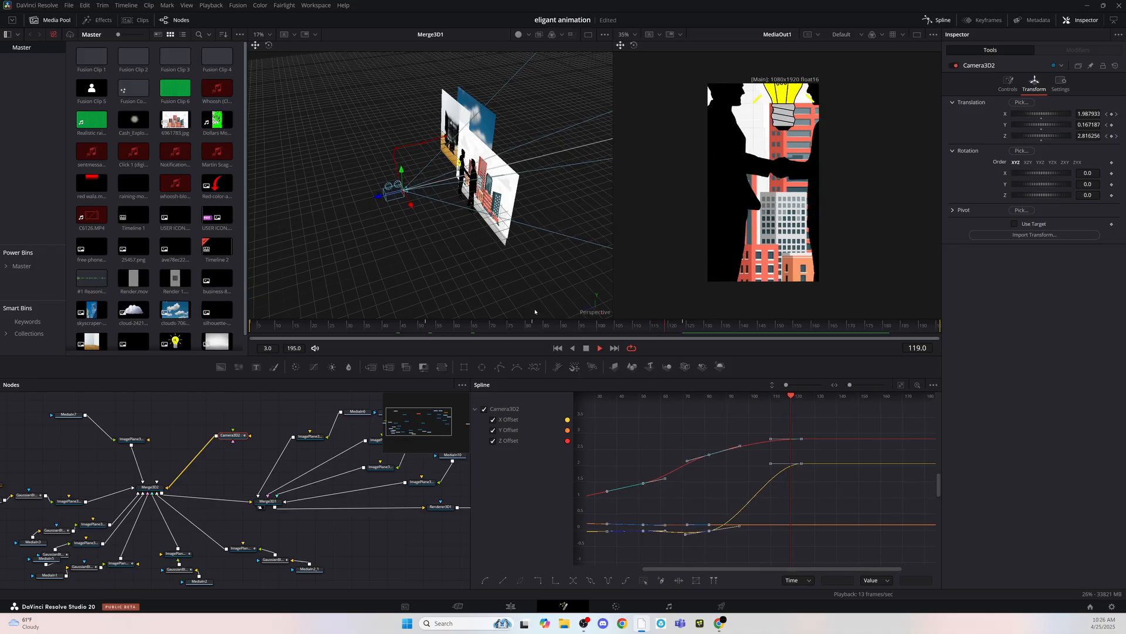
{"action": "key", "text": "space"}
- Pull Camera3D2 further back at frame 124 to about 0.118 in Y and 3.939 in Z, framing both handshake silhouettes
{"action": "left_click_drag", "start_coordinate": [449, 258], "coordinate": [497, 251]}
{"action": "left_click", "coordinate": [685, 329]}
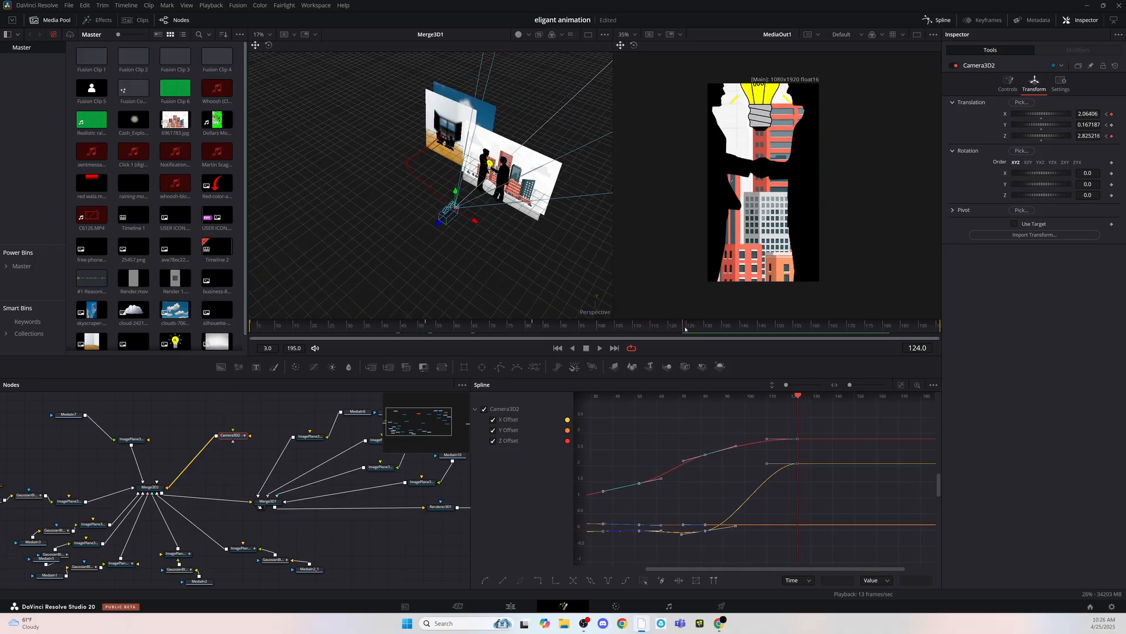
{"action": "left_click_drag", "start_coordinate": [448, 225], "coordinate": [553, 256]}
{"action": "scroll", "coordinate": [771, 456], "scroll_direction": "down", "scroll_amount": 3}
{"action": "left_click", "coordinate": [694, 506]}
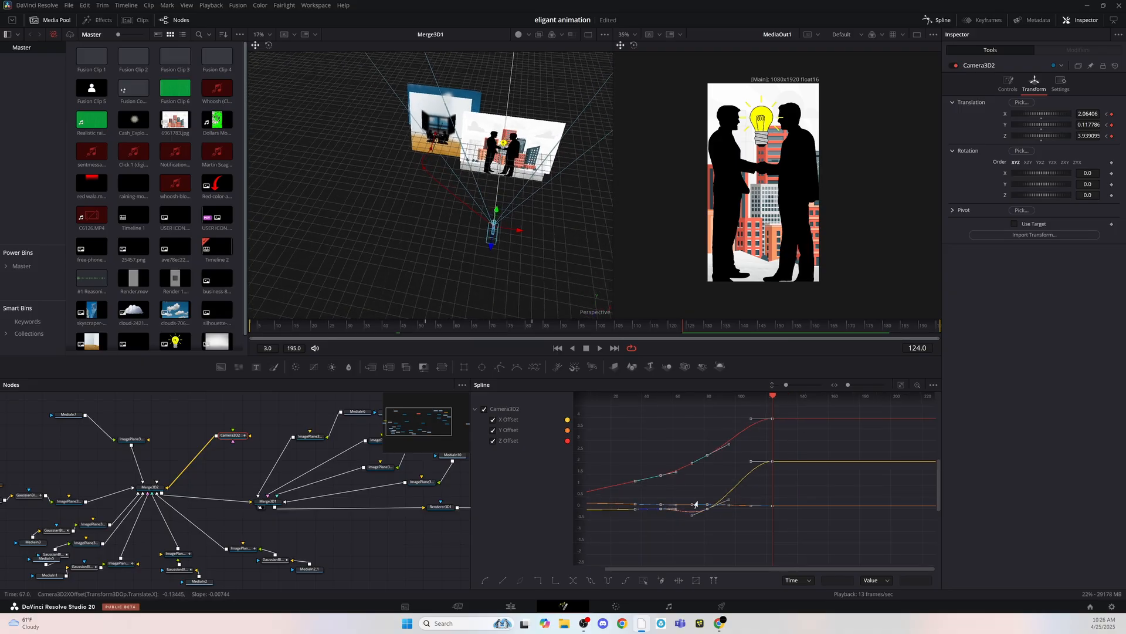
- Raise Camera3D2's Z Offset keyframe at frame 82 to 2.4 and play back the camera move to about frame 128
{"action": "left_click", "coordinate": [533, 329]}
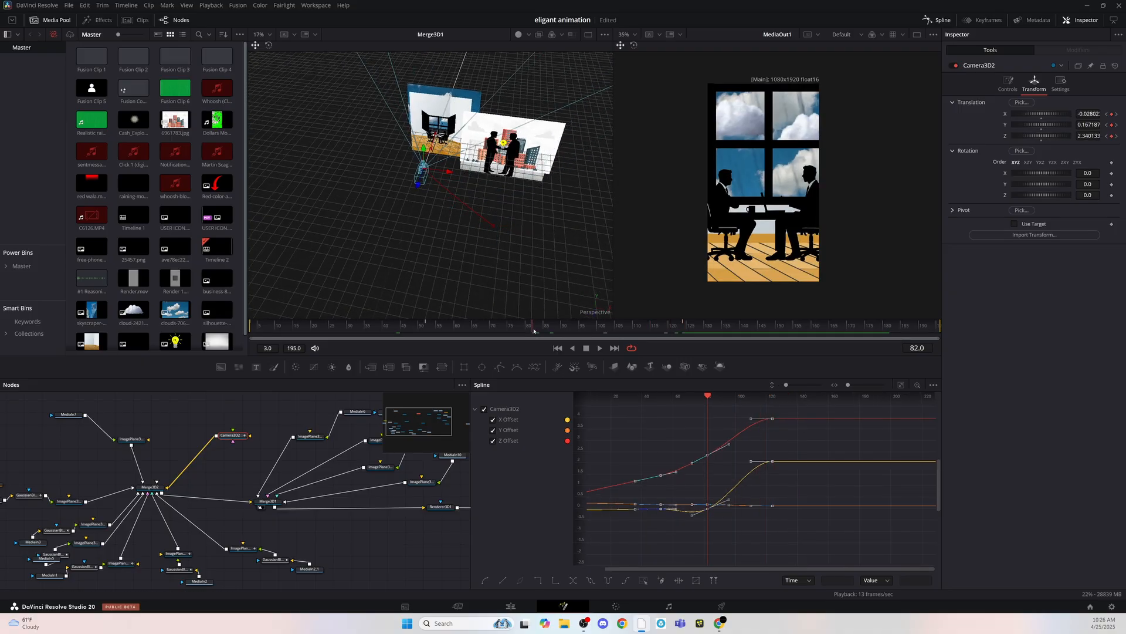
{"action": "left_click", "coordinate": [704, 463]}
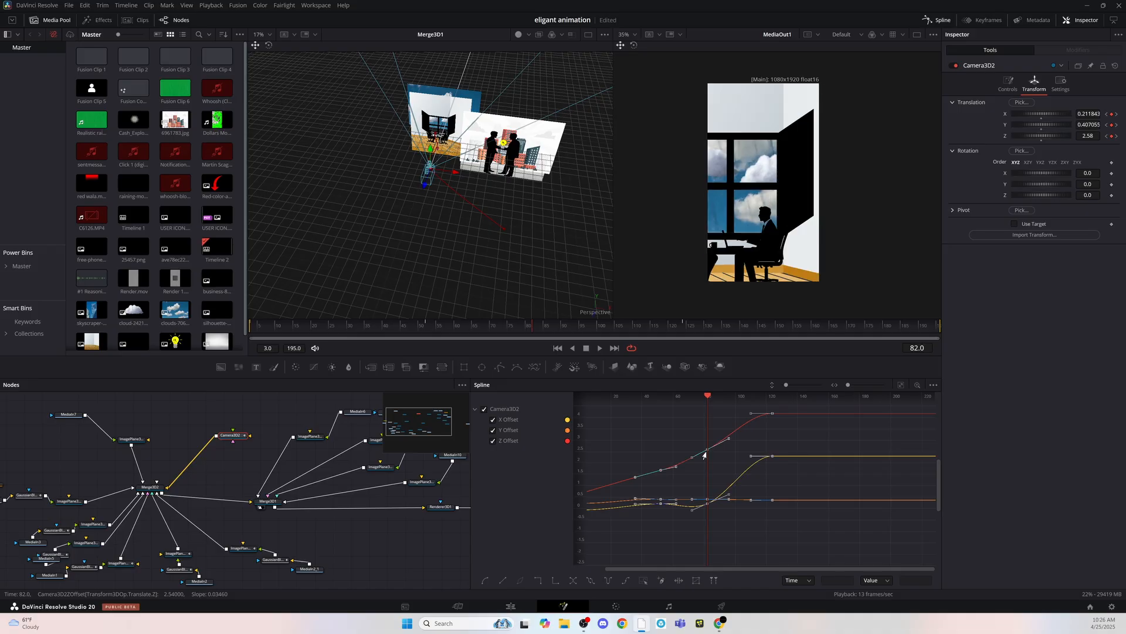
{"action": "left_click_drag", "start_coordinate": [707, 456], "coordinate": [707, 455]}
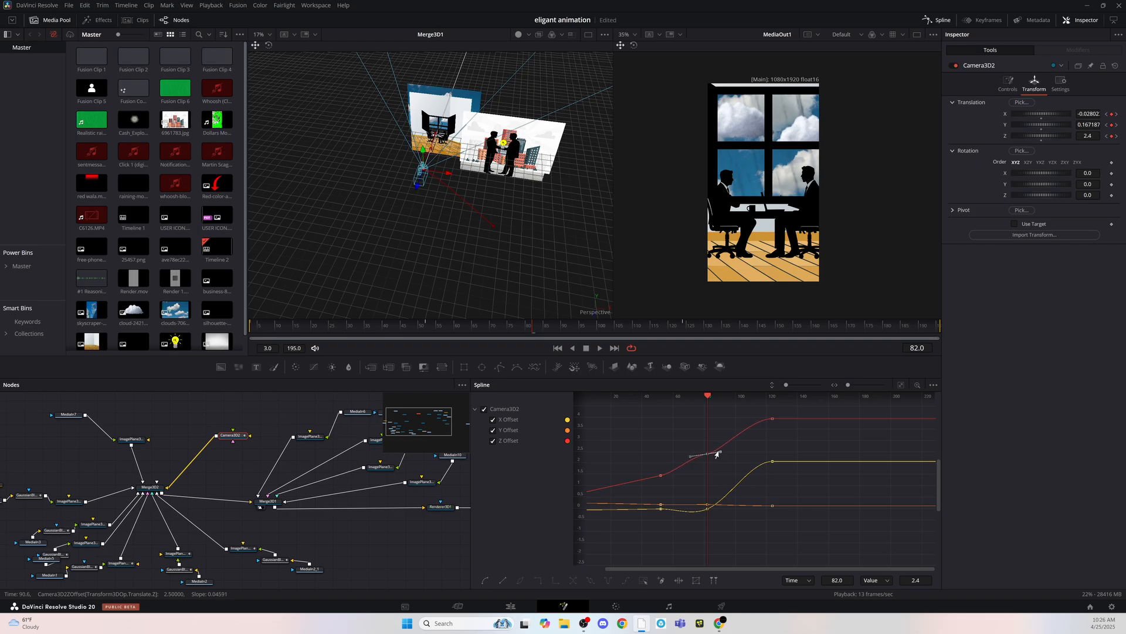
{"action": "key", "text": "space"}
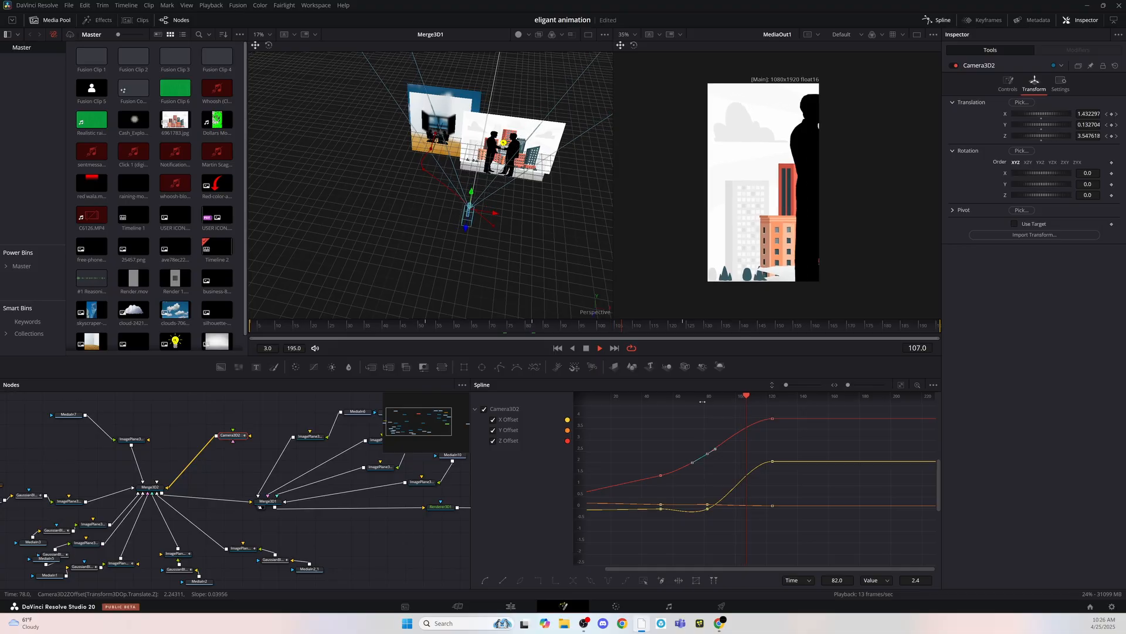
{"action": "key", "text": "space"}
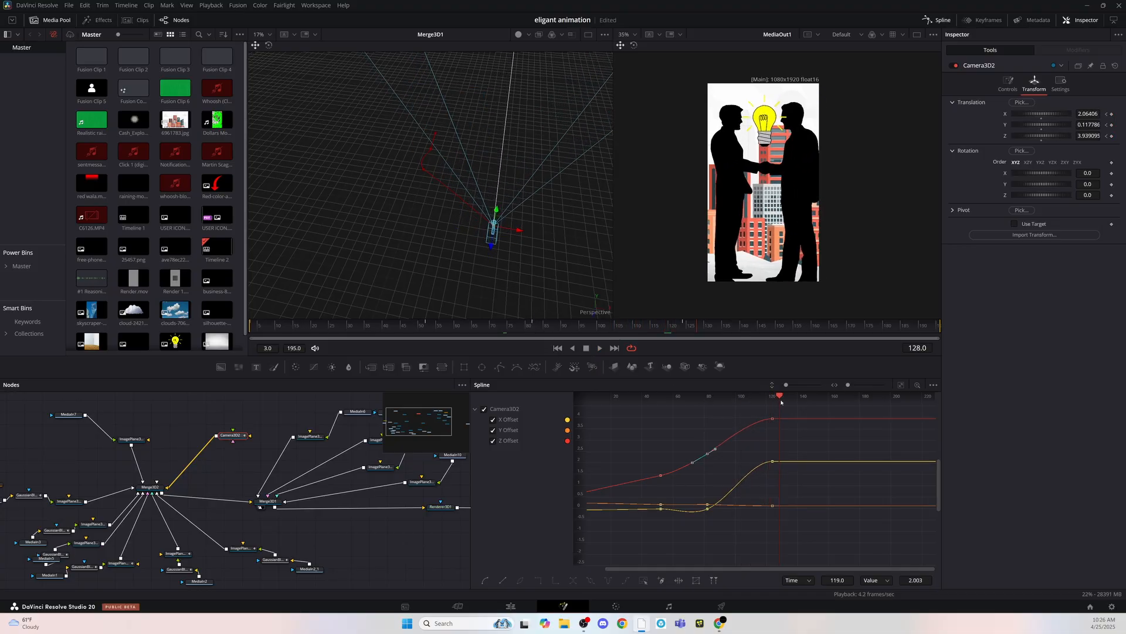
- Pull Camera3D2 back to a Z translation of about 4.208 at frame 201 and review the move through the end
{"action": "left_click_drag", "start_coordinate": [491, 246], "coordinate": [491, 254]}
{"action": "scroll", "coordinate": [913, 441], "scroll_direction": "down", "scroll_amount": 3}
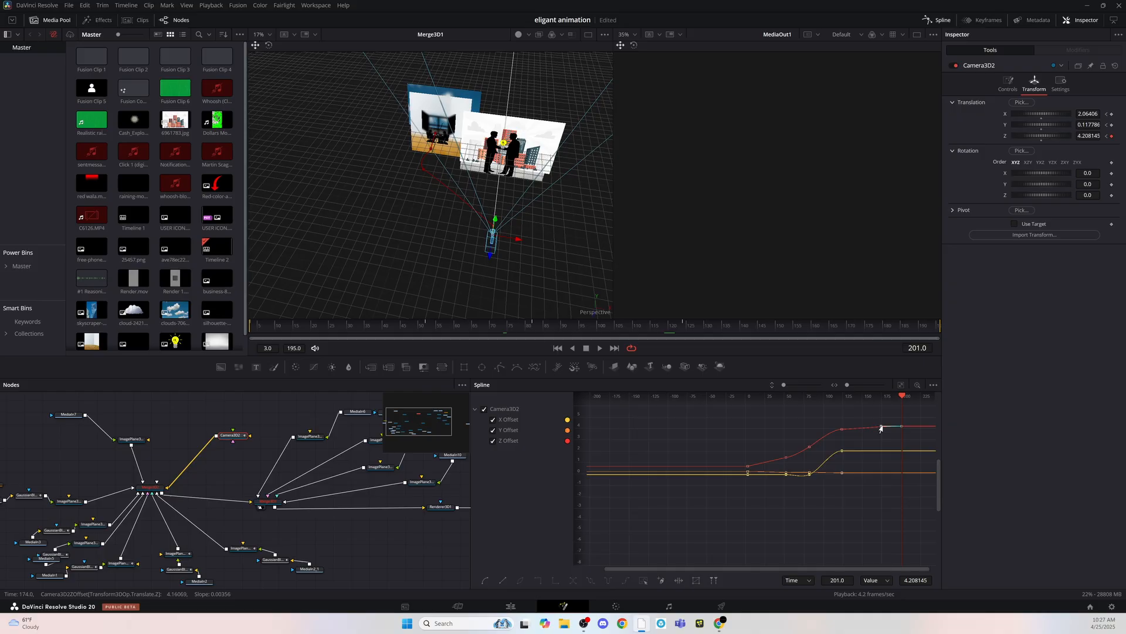
{"action": "key", "text": "space"}
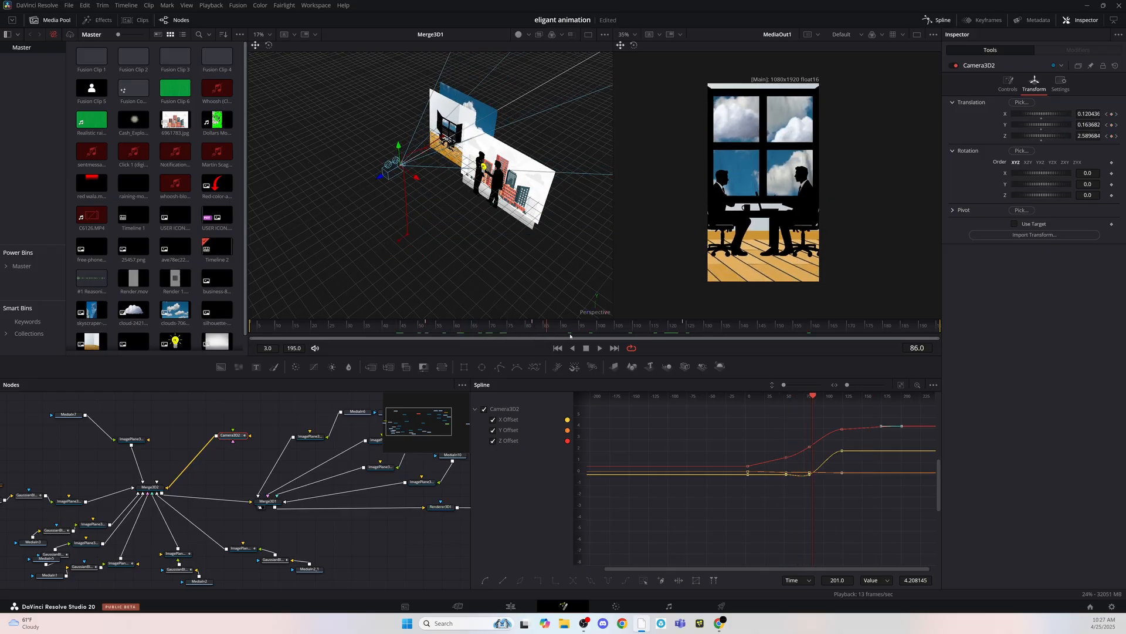
{"action": "left_click_drag", "start_coordinate": [635, 340], "coordinate": [729, 346]}
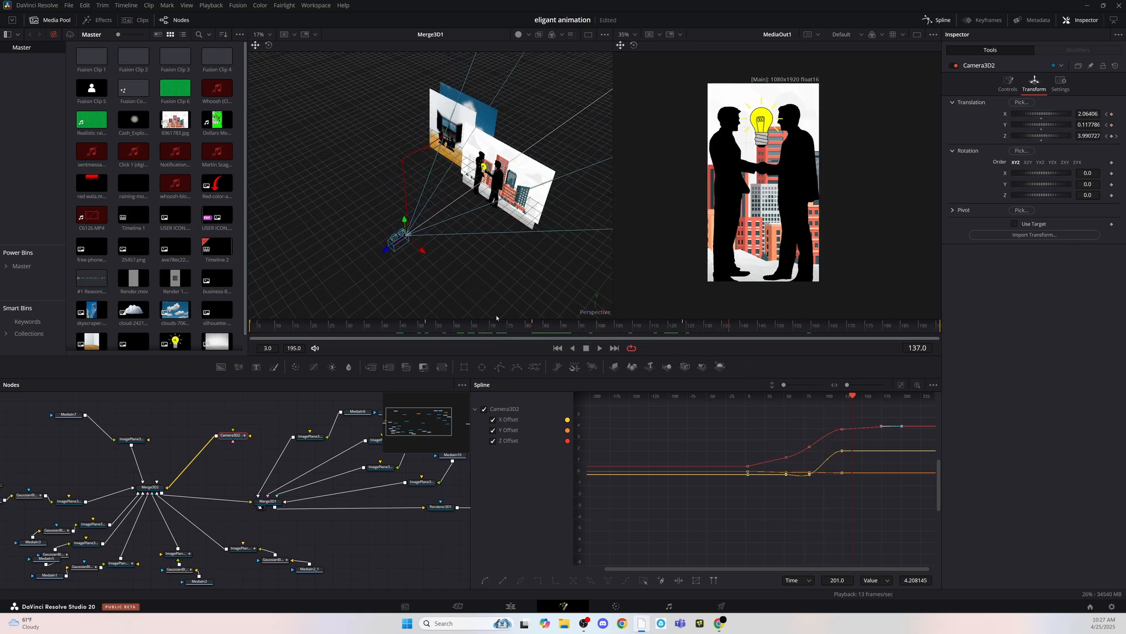
{"action": "left_click_drag", "start_coordinate": [854, 397], "coordinate": [902, 404]}
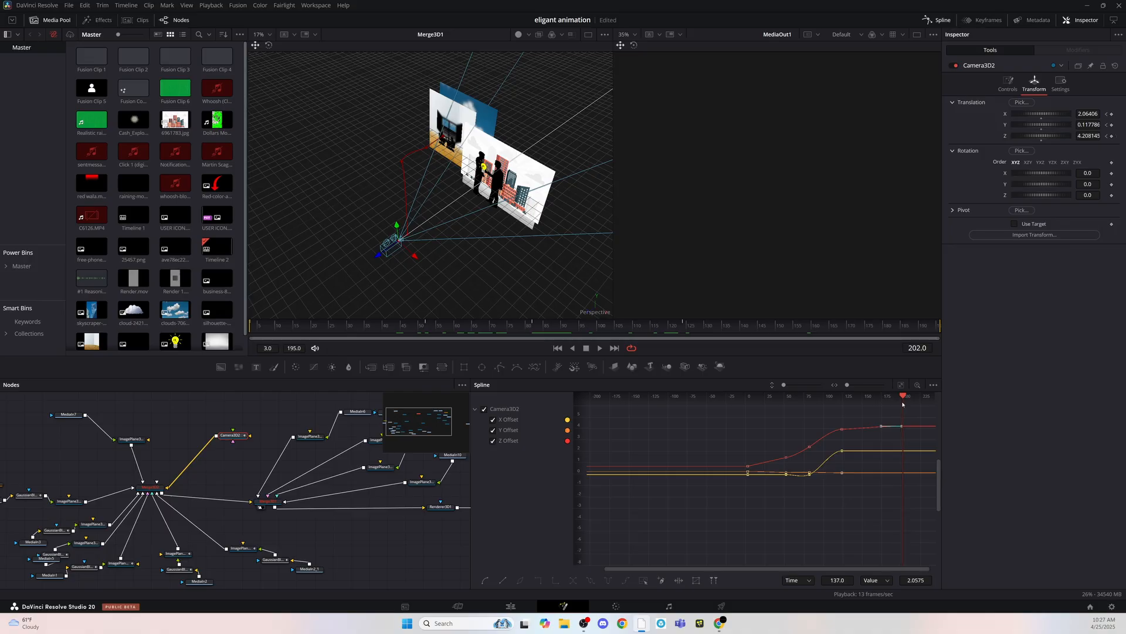
{"action": "left_click_drag", "start_coordinate": [858, 332], "coordinate": [944, 350]}
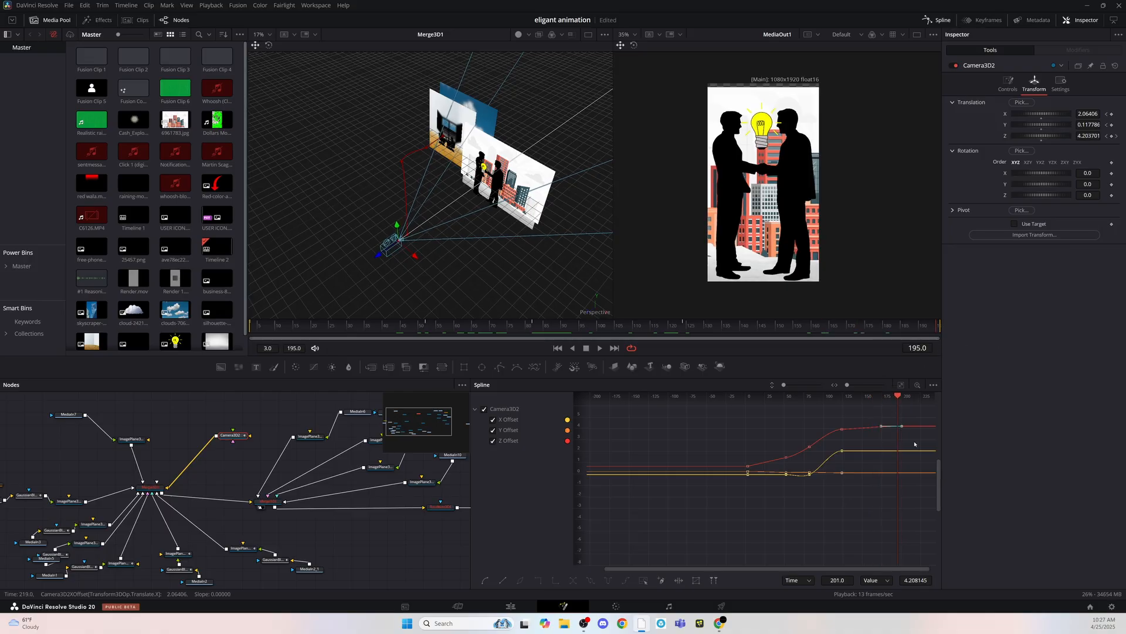
- Pull Camera3D2 further back to a Z translation of about 4.532 at frame 202
{"action": "left_click_drag", "start_coordinate": [897, 397], "coordinate": [902, 401]}
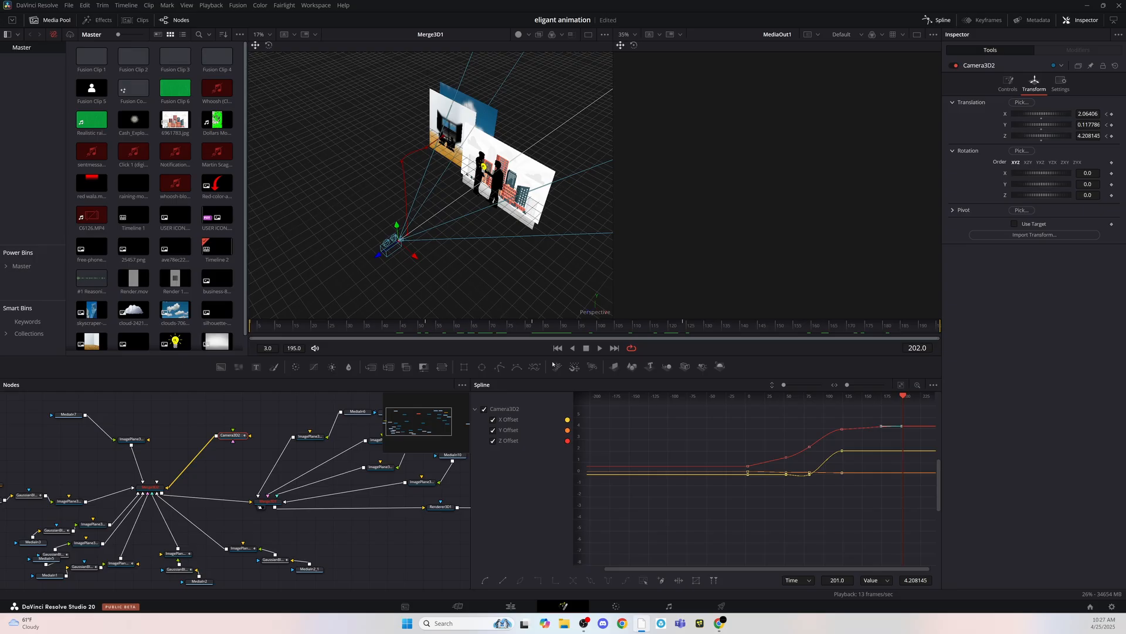
{"action": "left_click", "coordinate": [236, 435]}
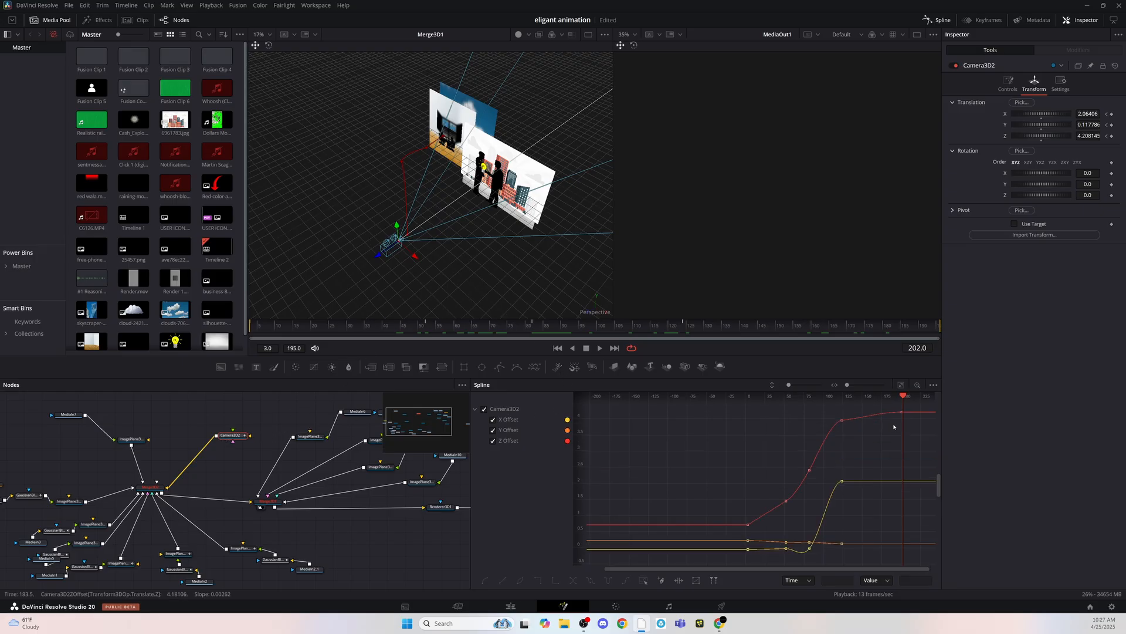
{"action": "left_click_drag", "start_coordinate": [381, 253], "coordinate": [370, 260]}
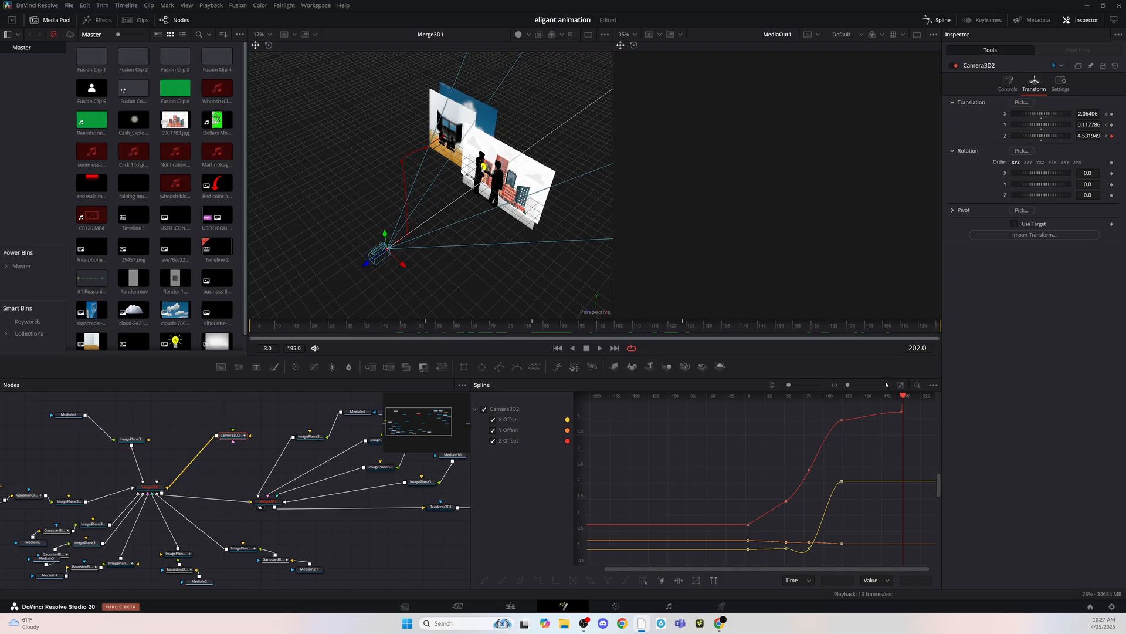
- Steepen the Z Offset curve's handles at the frame 124 keyframe and scrub through the resulting camera move
{"action": "left_click", "coordinate": [921, 330]}
{"action": "left_click_drag", "start_coordinate": [890, 397], "coordinate": [831, 430]}
{"action": "left_click", "coordinate": [842, 420]}
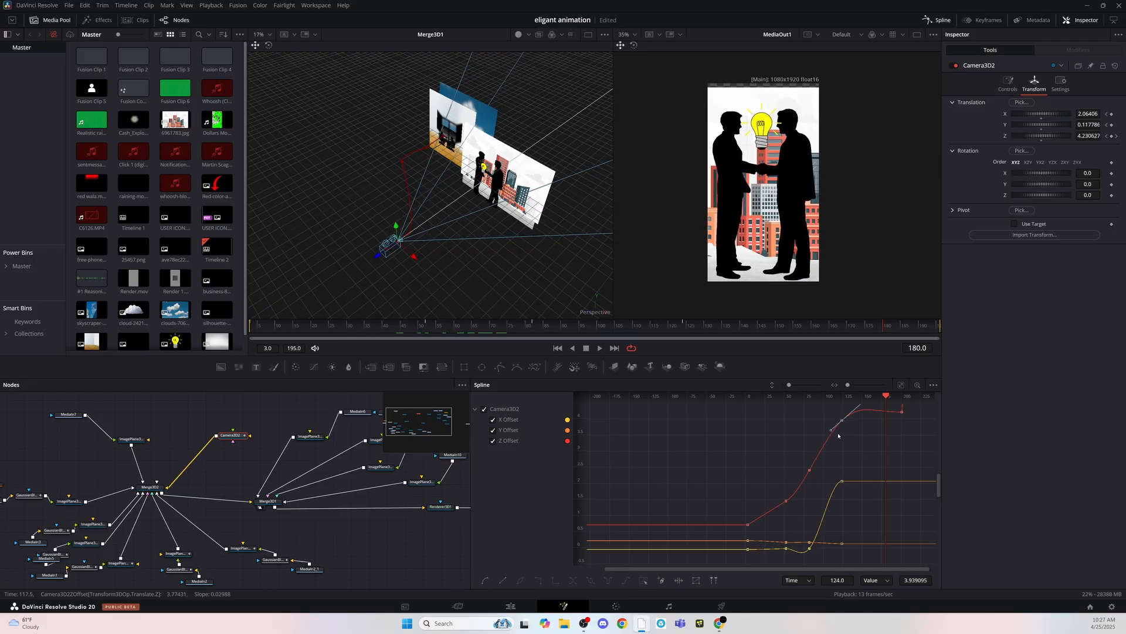
{"action": "left_click_drag", "start_coordinate": [543, 326], "coordinate": [913, 350]}
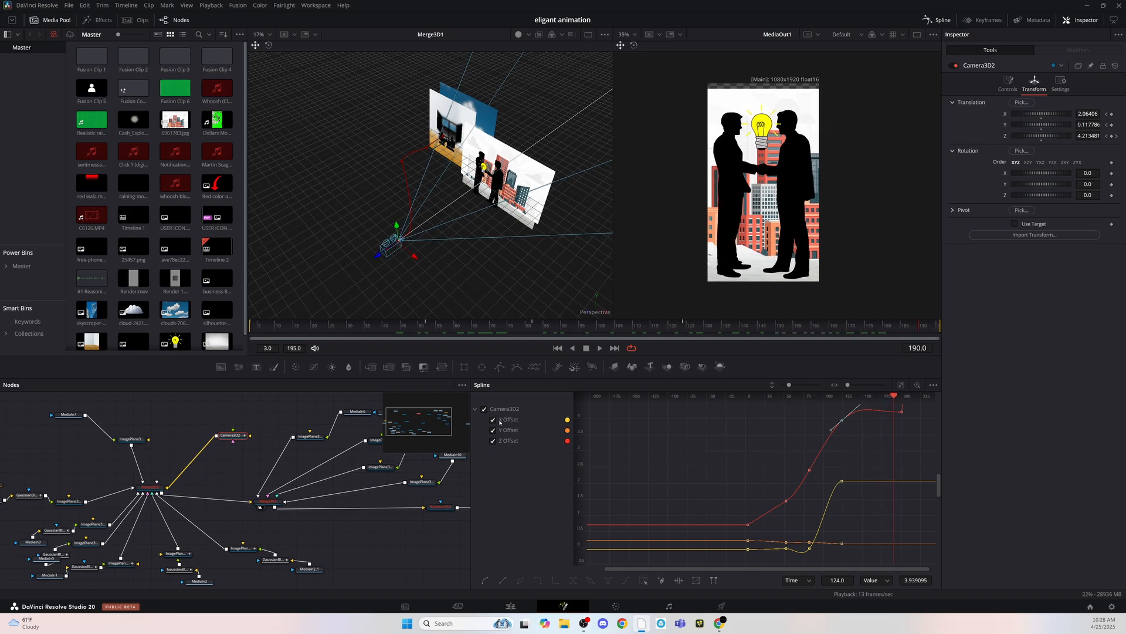
- Close the Spline editor and select the ImagePlane3D3_1 node that carries the city background
{"action": "left_click", "coordinate": [937, 20]}
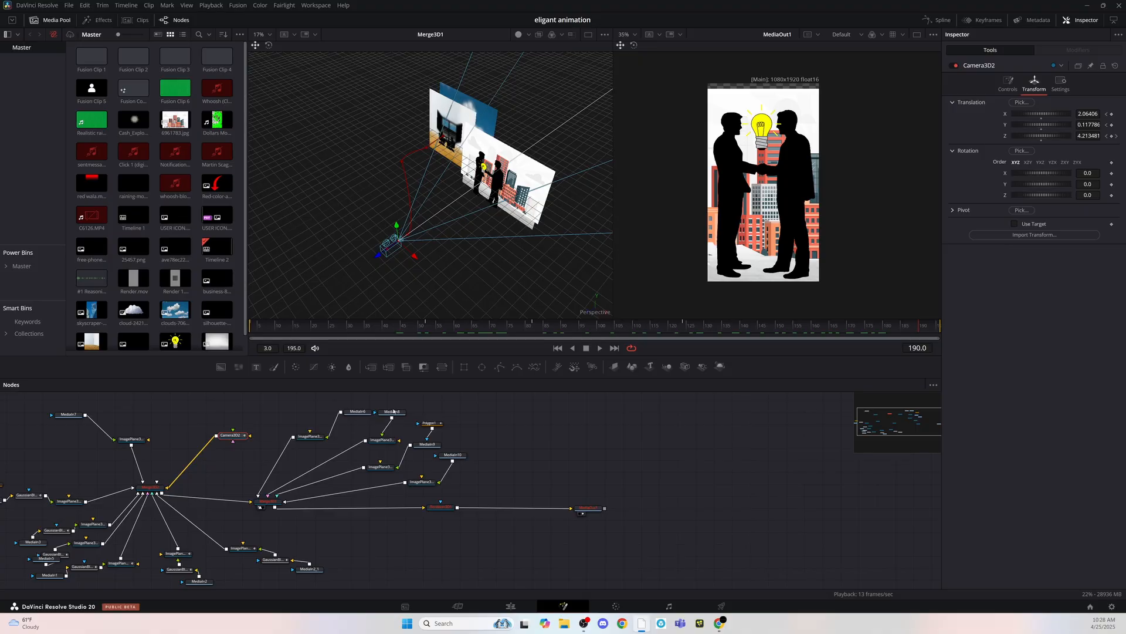
{"action": "left_click", "coordinate": [378, 441]}
{"action": "left_click", "coordinate": [380, 466]}
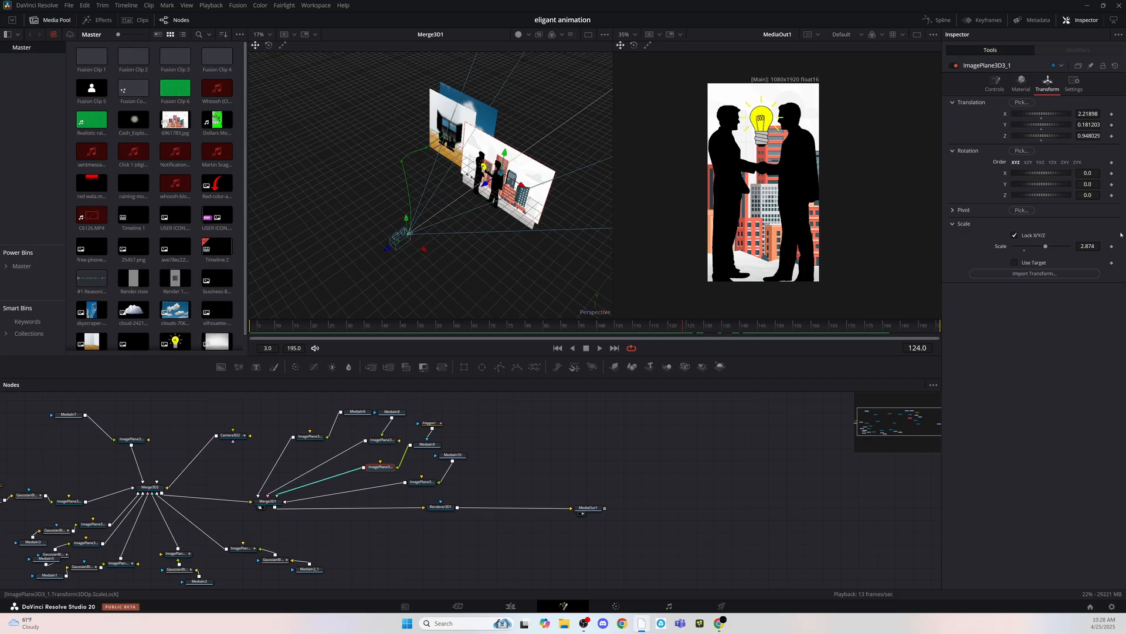
- Try to animate the scale of ImagePlane3D3_1 from 2.874 at frame 124 to 3.032 at frame 195
{"action": "left_click_drag", "start_coordinate": [1050, 248], "coordinate": [1053, 250]}
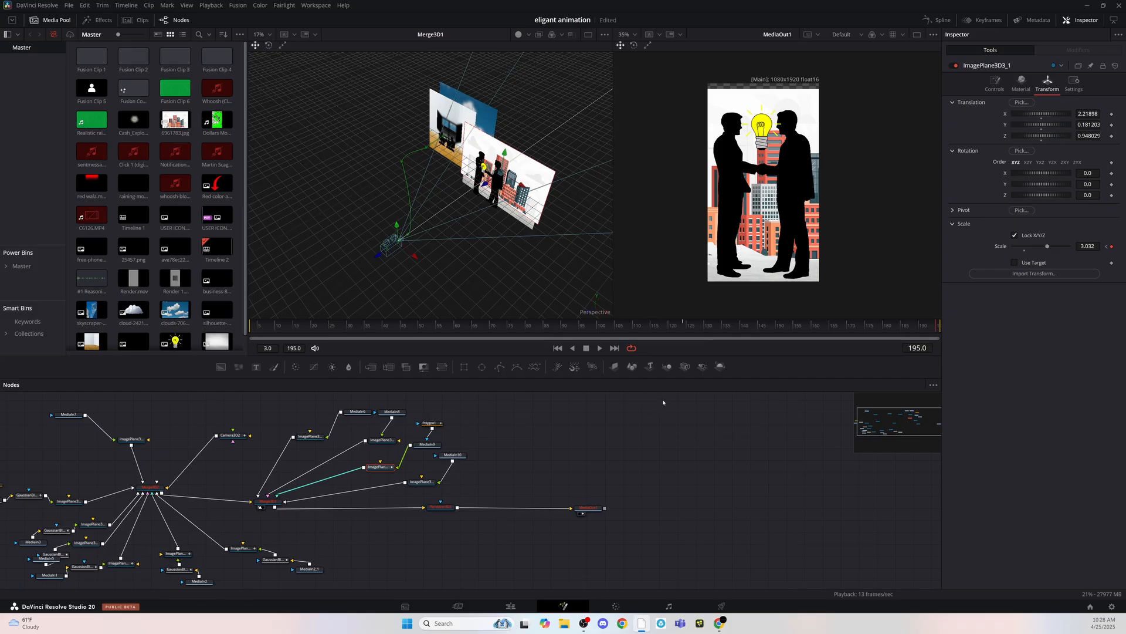
{"action": "left_click_drag", "start_coordinate": [920, 328], "coordinate": [913, 329]}
{"action": "left_click_drag", "start_coordinate": [1047, 247], "coordinate": [1083, 258]}
{"action": "key", "text": "ctrl+z"}
- Examine the settings of Merge3D1, ImagePlane3D3_1_1 and Renderer3D1, and scrub through the transition to the handshake scene
{"action": "left_click", "coordinate": [517, 488]}
{"action": "left_click", "coordinate": [521, 232]}
{"action": "left_click_drag", "start_coordinate": [1045, 246], "coordinate": [1044, 250]}
{"action": "left_click", "coordinate": [268, 500]}
{"action": "left_click", "coordinate": [421, 482]}
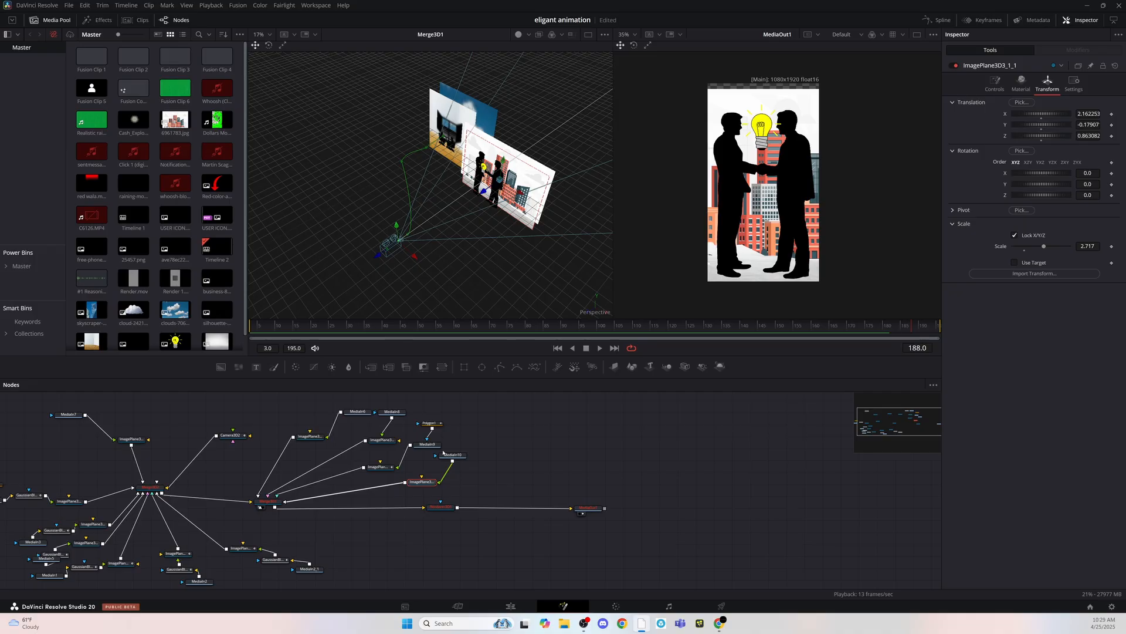
{"action": "left_click", "coordinate": [441, 506]}
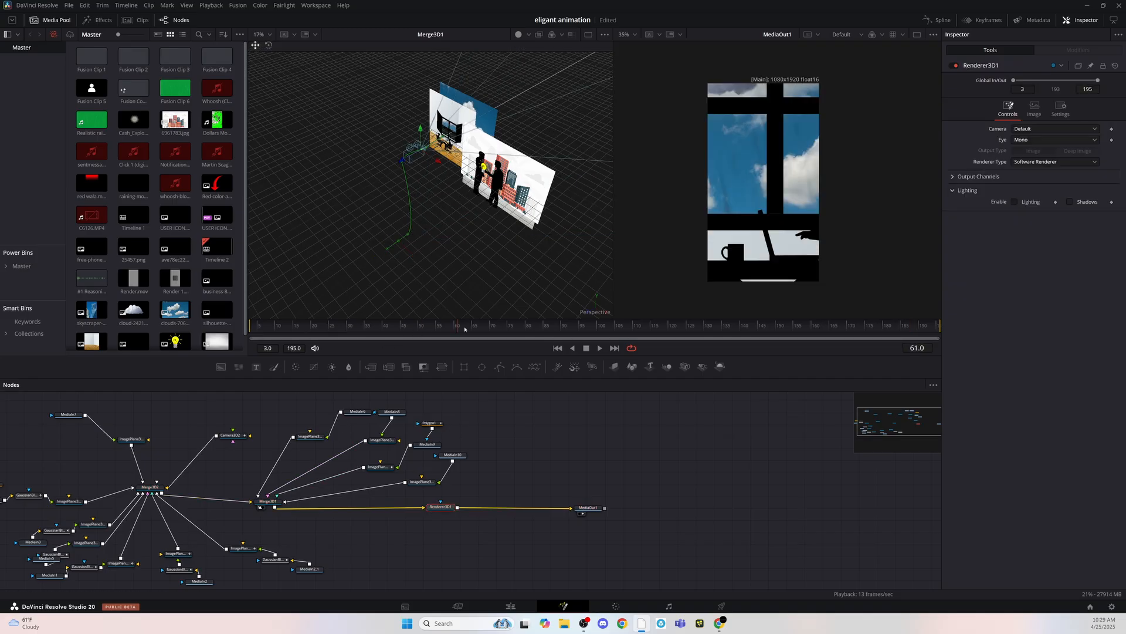
{"action": "left_click", "coordinate": [725, 338]}
{"action": "left_click_drag", "start_coordinate": [724, 339], "coordinate": [734, 338]}
{"action": "left_click", "coordinate": [495, 486]}
- Try to animate the scale of ImagePlane3D3_1 from 2.874 near frame 124 to 3.874 at frame 166, then play it back
{"action": "left_click", "coordinate": [388, 467]}
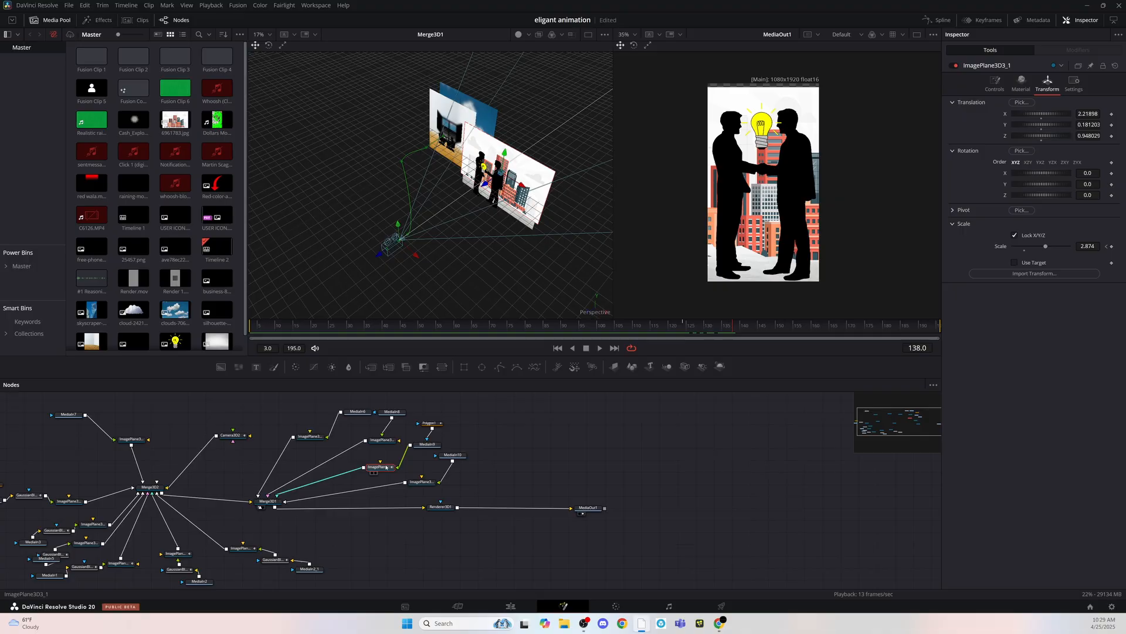
{"action": "left_click_drag", "start_coordinate": [1047, 246], "coordinate": [1045, 250]}
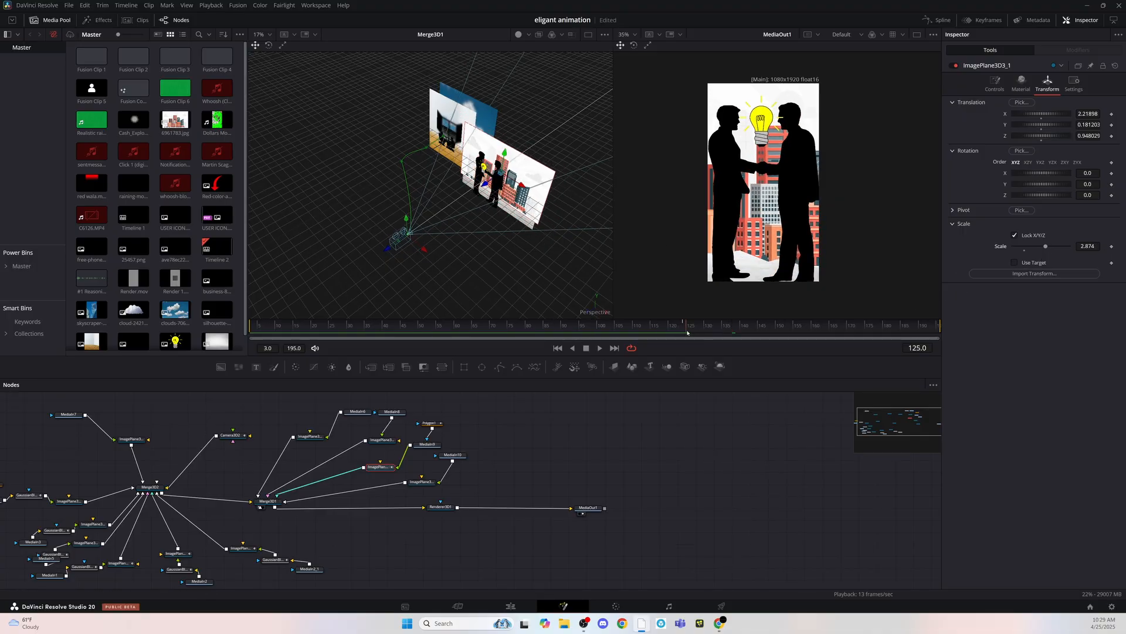
{"action": "left_click", "coordinate": [1111, 246]}
{"action": "left_click_drag", "start_coordinate": [1045, 247], "coordinate": [1056, 248]}
{"action": "left_click", "coordinate": [678, 327]}
{"action": "key", "text": "space"}
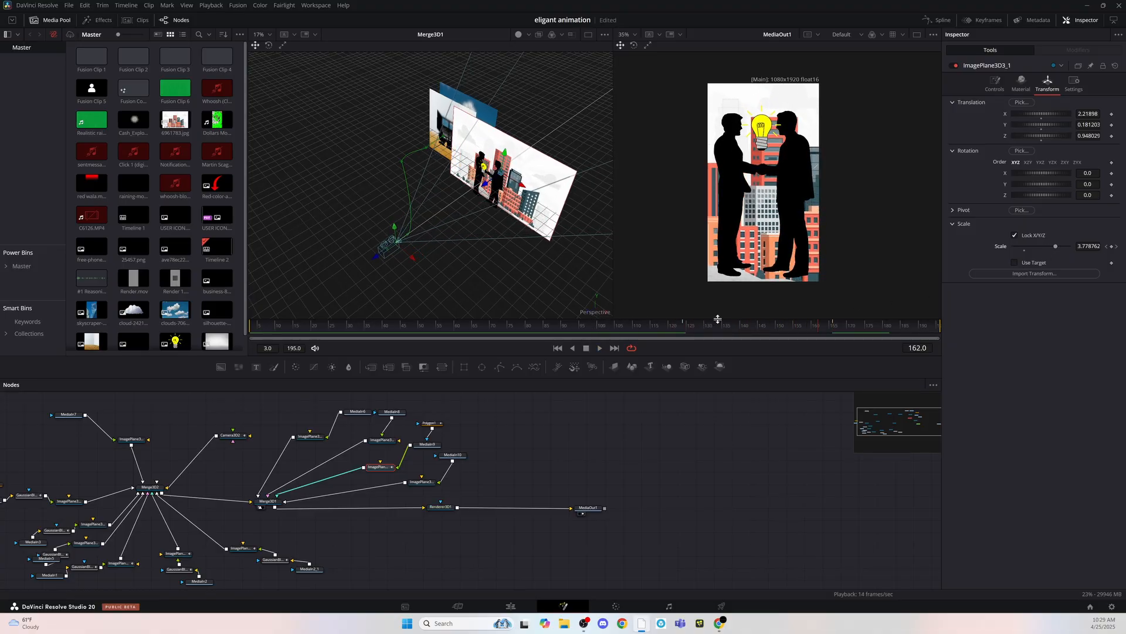
{"action": "key", "text": "space"}
{"action": "left_click_drag", "start_coordinate": [802, 328], "coordinate": [840, 334]}
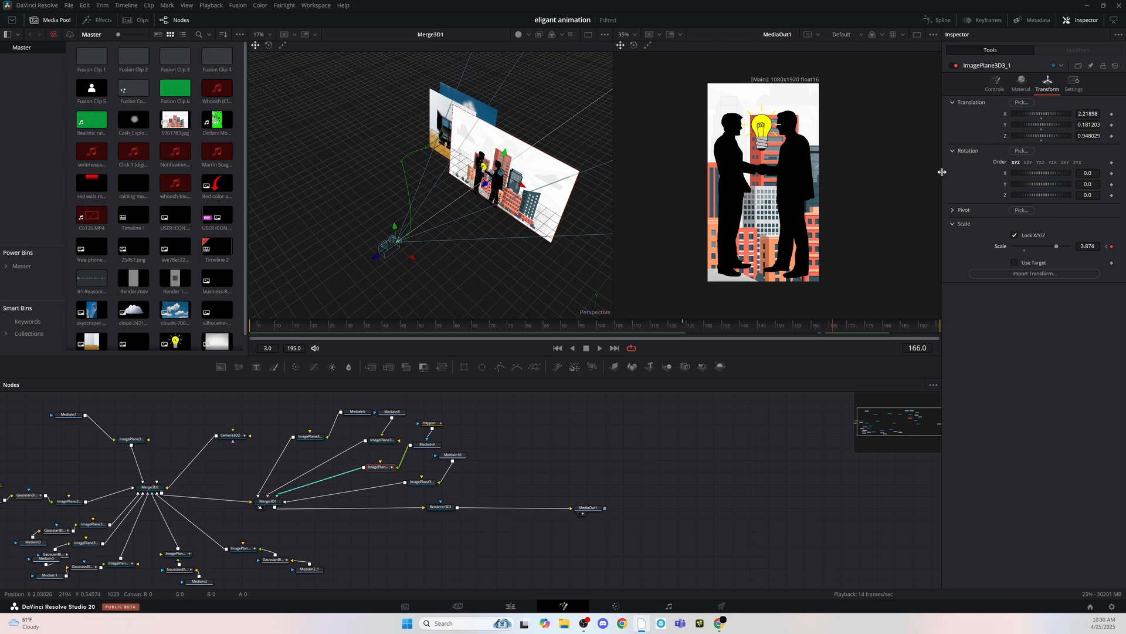
- Set a scale keyframe of 3.426 on ImagePlane3D3_1 at frame 184
{"action": "key", "text": "End"}
{"action": "left_click_drag", "start_coordinate": [1045, 246], "coordinate": [1049, 246]}
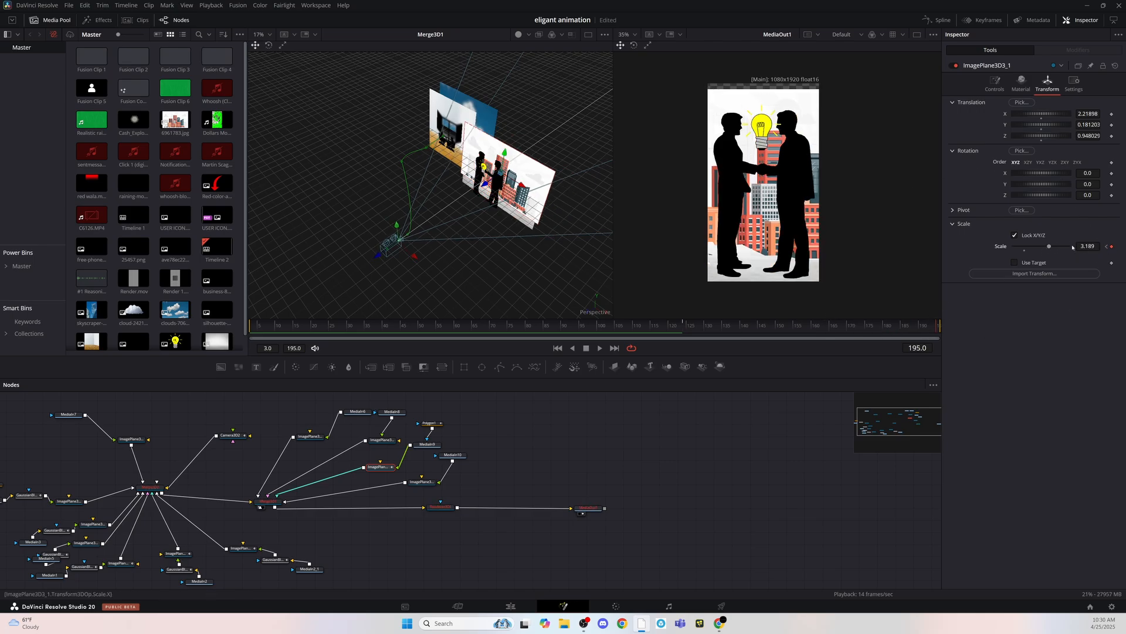
{"action": "left_click", "coordinate": [832, 330]}
{"action": "left_click", "coordinate": [898, 326]}
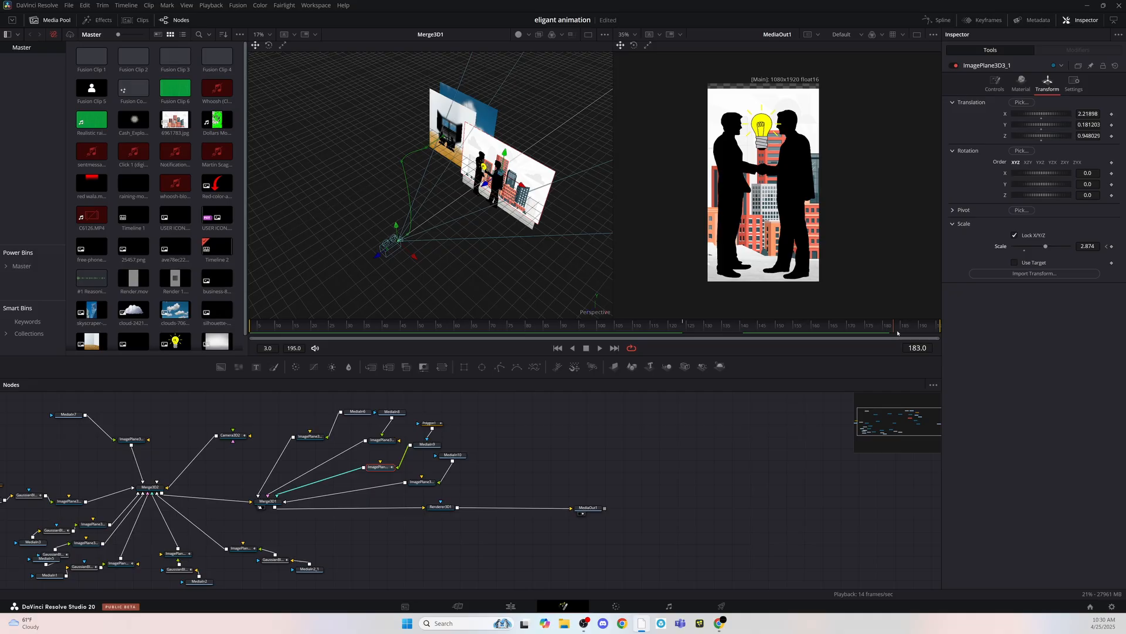
{"action": "left_click_drag", "start_coordinate": [1046, 246], "coordinate": [1052, 248]}
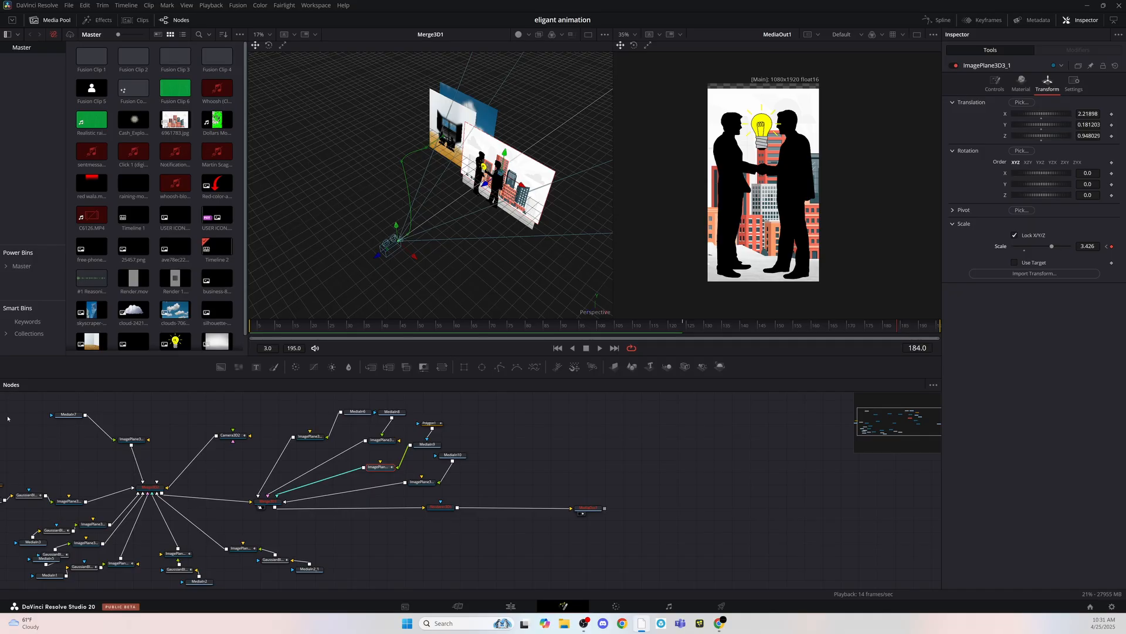
- Keyframe the scale of ImagePlane3D3_1 at frame 106 slightly below 3.426 and check the transition into the handshake scene
{"action": "mouse_move", "coordinate": [616, 329]}
{"action": "left_mouse_down"}
{"action": "mouse_move", "coordinate": [857, 331]}
{"action": "mouse_move", "coordinate": [603, 326]}
{"action": "mouse_move", "coordinate": [685, 327]}
{"action": "mouse_move", "coordinate": [619, 328]}
{"action": "left_mouse_up"}
{"action": "left_click", "coordinate": [1111, 246]}
{"action": "left_click_drag", "start_coordinate": [1050, 248], "coordinate": [1036, 253]}
{"action": "left_click_drag", "start_coordinate": [620, 328], "coordinate": [897, 328]}
{"action": "left_click_drag", "start_coordinate": [563, 332], "coordinate": [619, 327]}
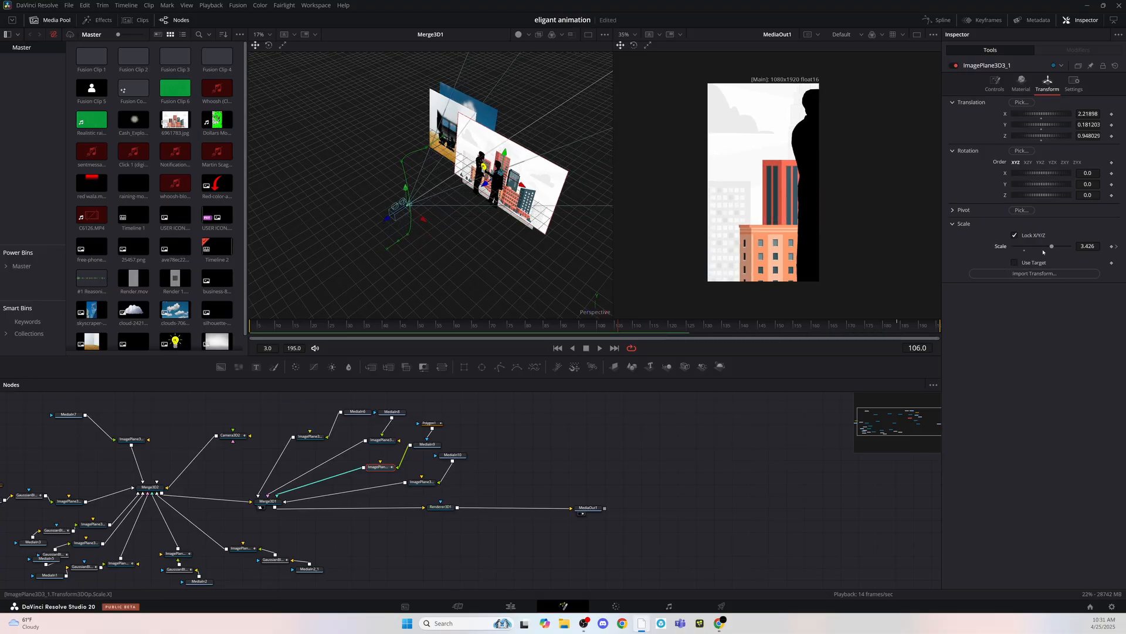
{"action": "mouse_move", "coordinate": [1049, 249]}
{"action": "left_mouse_down"}
{"action": "mouse_move", "coordinate": [1033, 249]}
{"action": "mouse_move", "coordinate": [1050, 251]}
{"action": "left_mouse_up"}
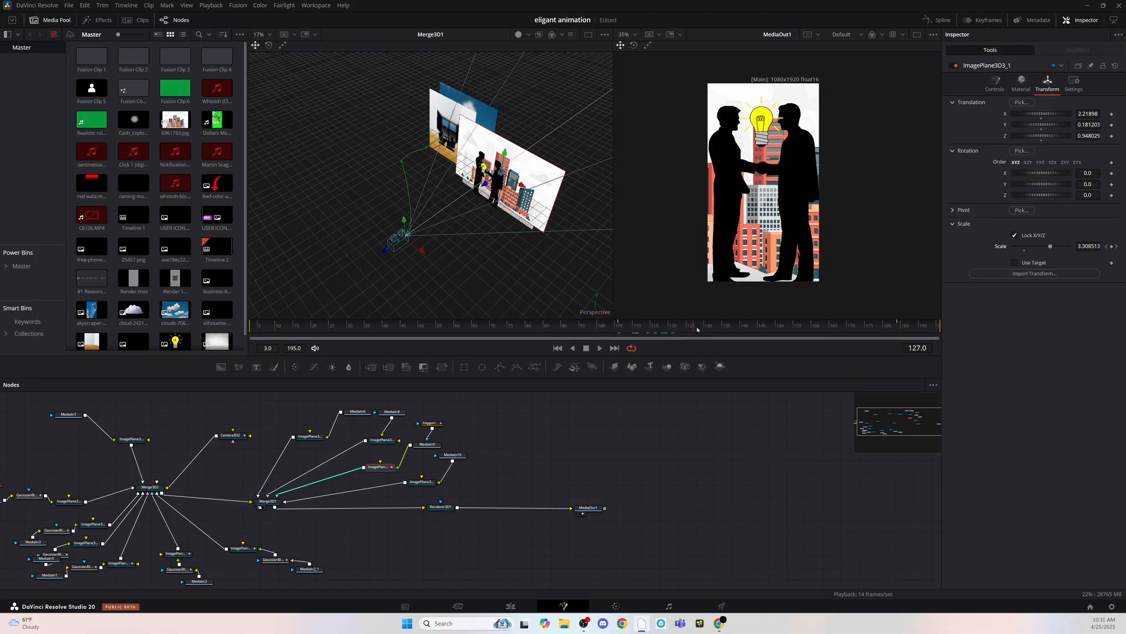